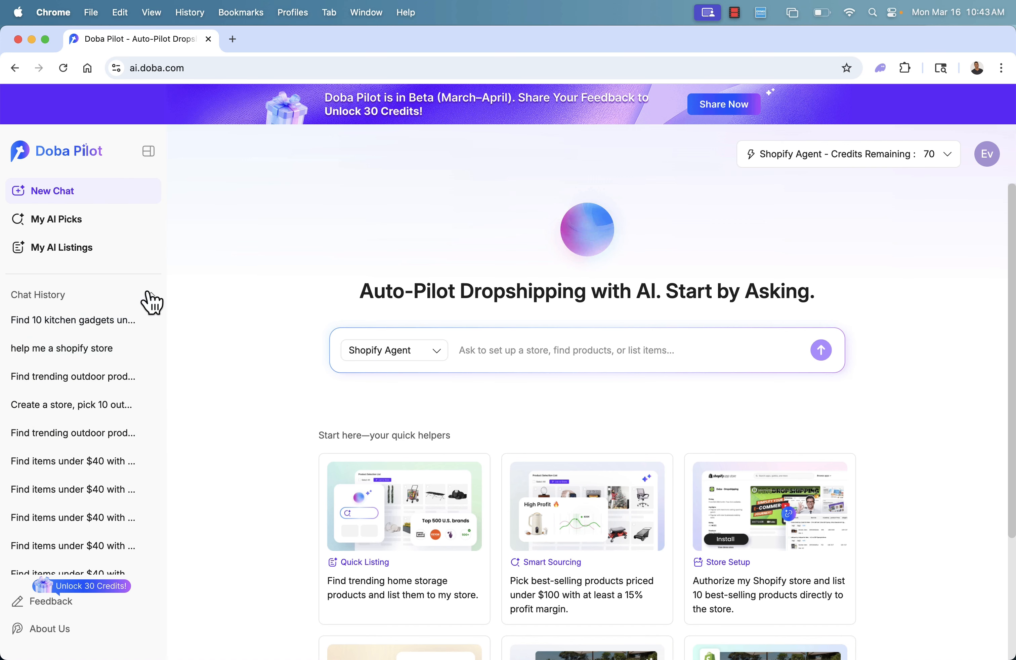
Collapse the chat history and draft the request "Find 10 kitchen gadgets under $40 with at least a 25% profit margin."
{"action": "left_click", "coordinate": [151, 296]}
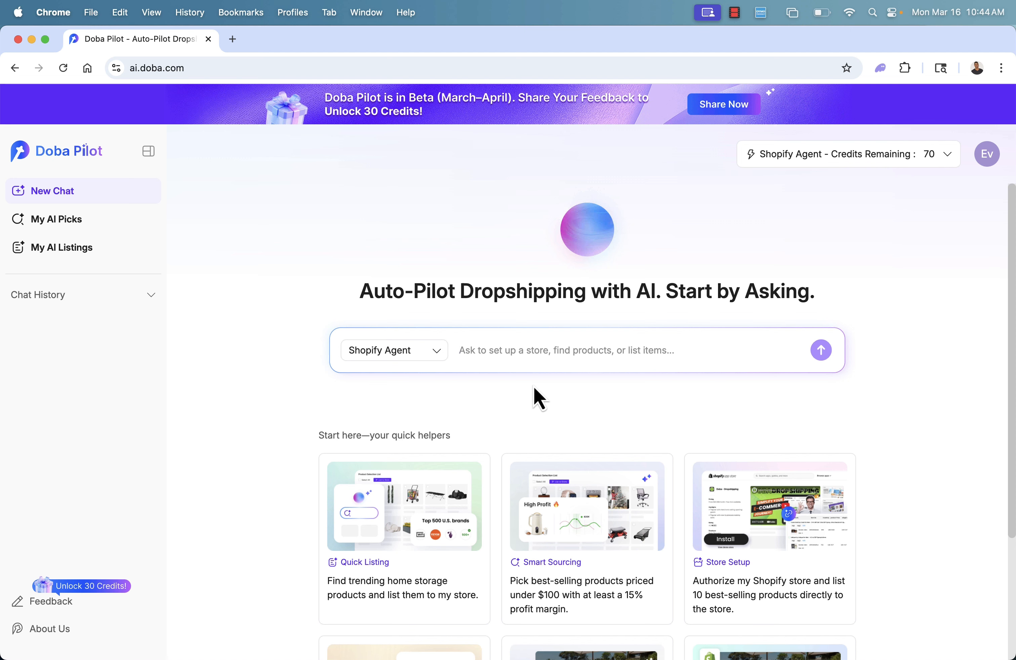
{"action": "type", "text": "Find 10 kitchen gadgets under $40 with at least a 25% profit margin."}
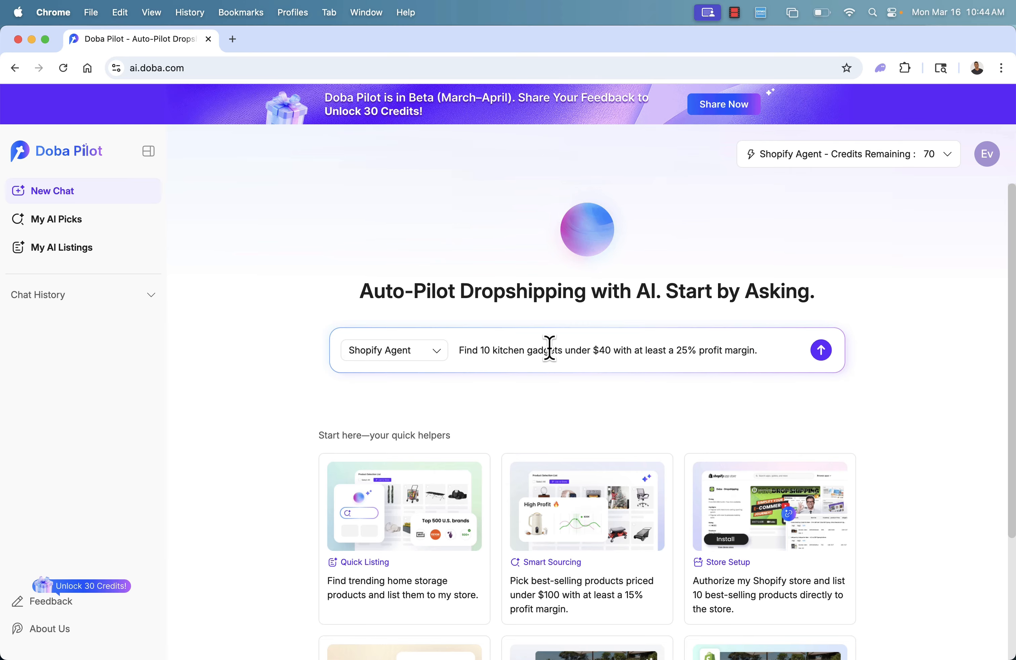
{"action": "scroll", "coordinate": [549, 350], "scroll_direction": "down", "scroll_amount": 5}
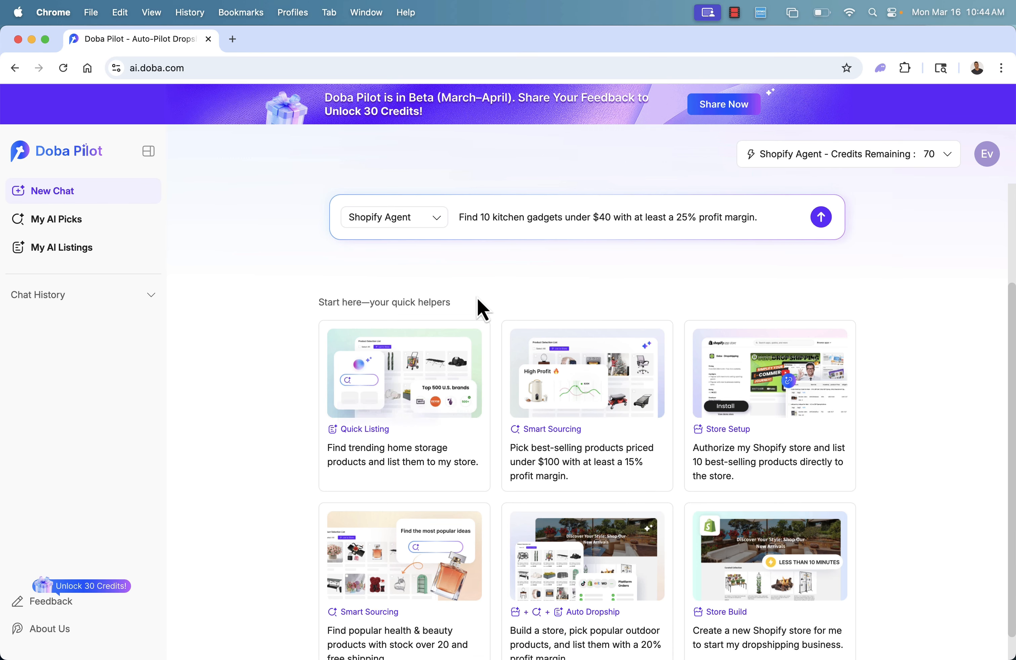
{"action": "scroll", "coordinate": [479, 302], "scroll_direction": "down", "scroll_amount": 1}
{"action": "scroll", "coordinate": [436, 340], "scroll_direction": "up", "scroll_amount": 4}
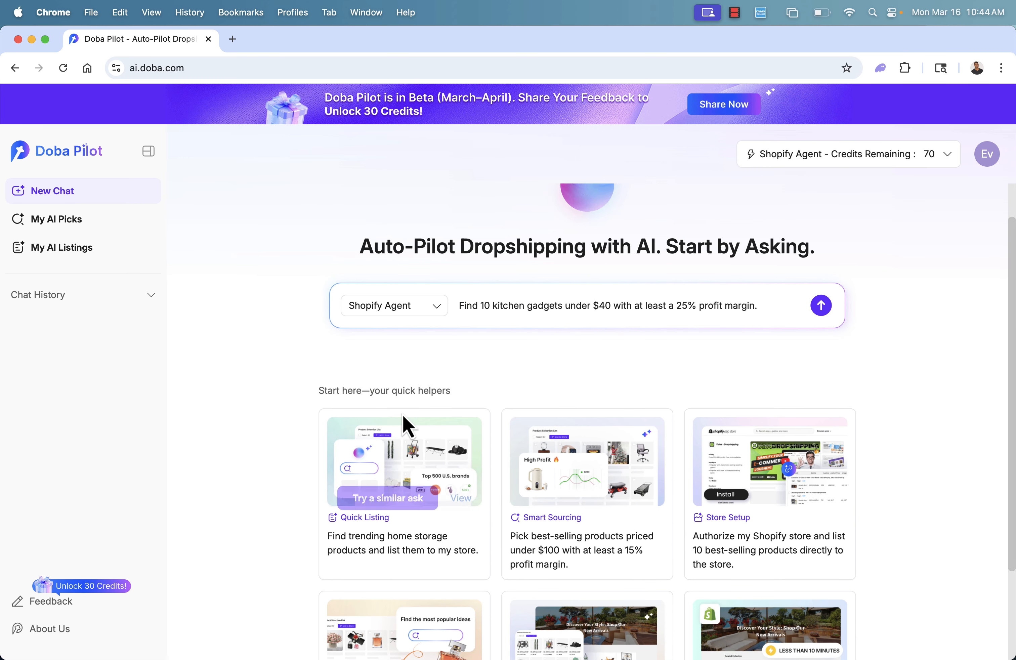
{"action": "scroll", "coordinate": [404, 422], "scroll_direction": "down", "scroll_amount": 4}
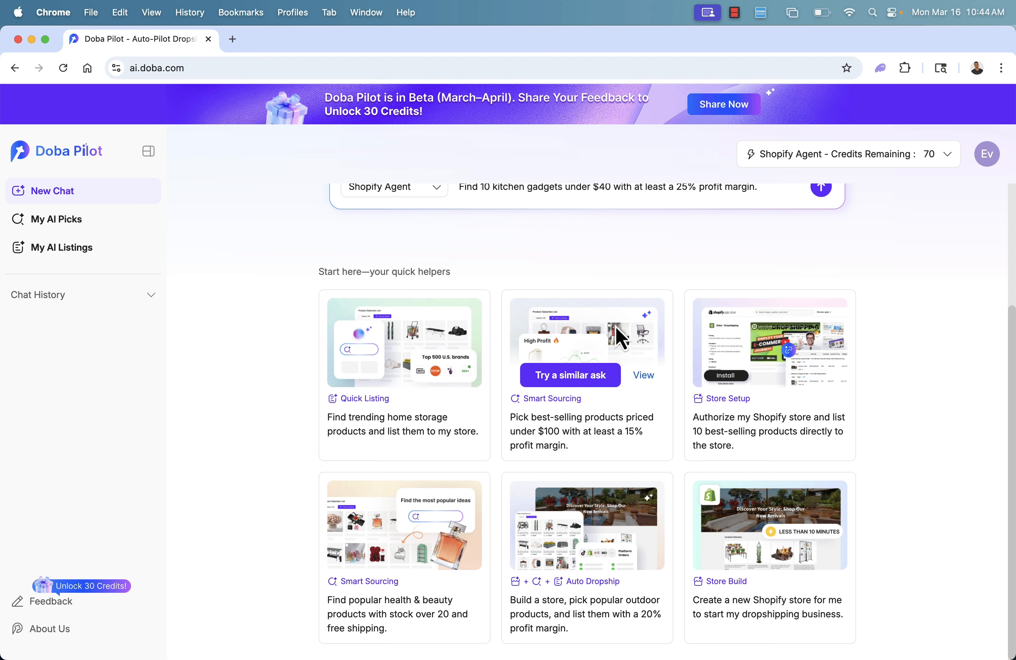
Change the drafted request to a $50 price limit and a 28% profit margin, and submit it to the Shopify Agent
{"action": "scroll", "coordinate": [626, 264], "scroll_direction": "up", "scroll_amount": 2}
{"action": "left_click", "coordinate": [582, 251]}
{"action": "left_click", "coordinate": [603, 251]}
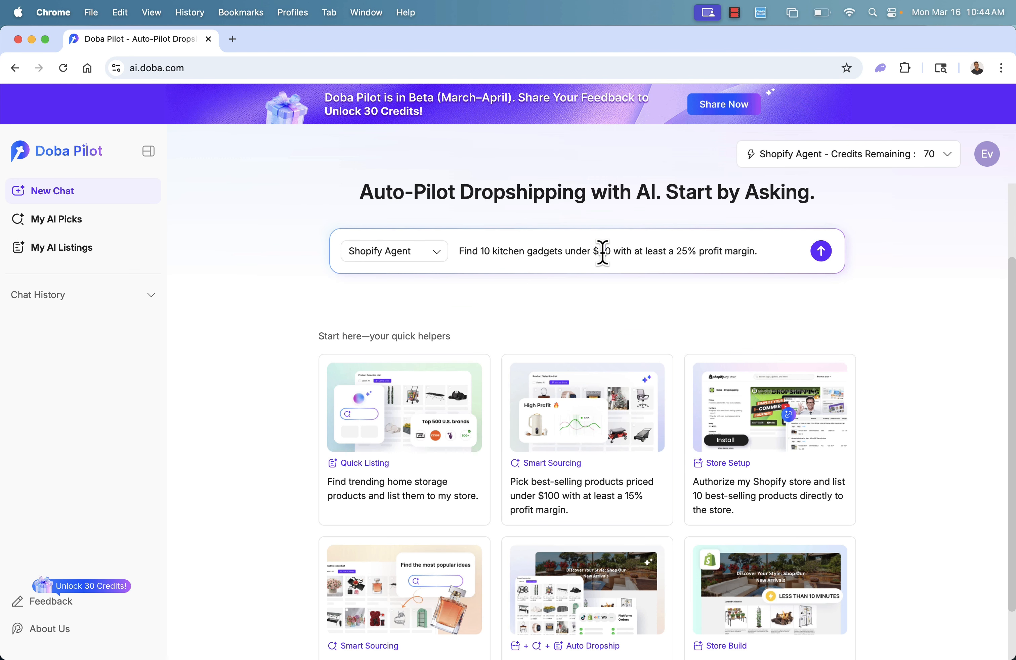
{"action": "key", "text": "BackSpace"}
{"action": "type", "text": "5"}
{"action": "left_click", "coordinate": [682, 251]}
{"action": "key", "text": "BackSpace"}
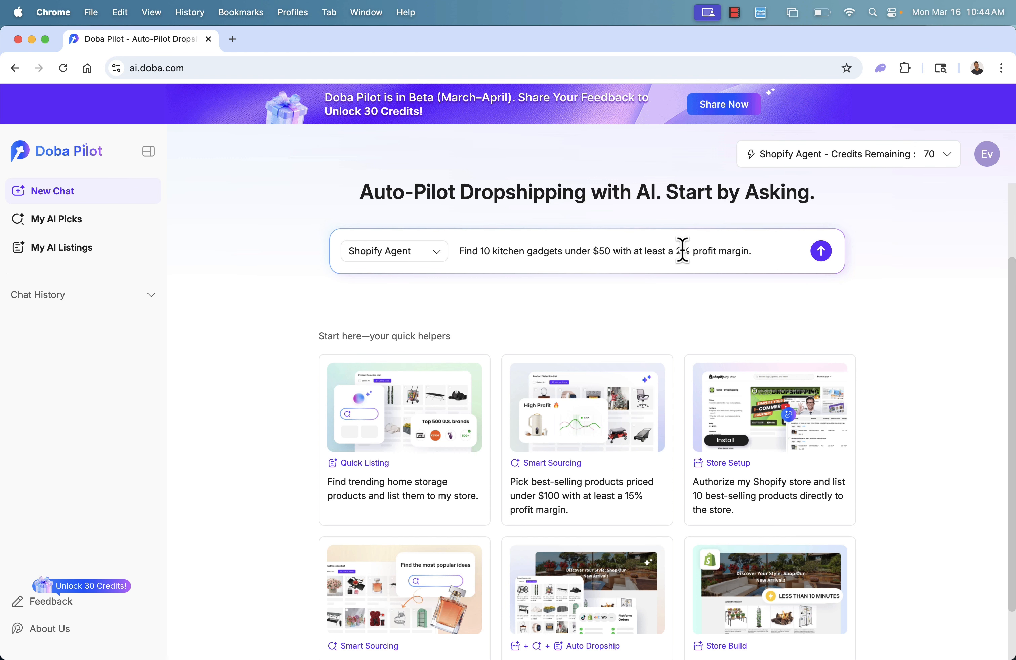
{"action": "type", "text": "0"}
{"action": "scroll", "coordinate": [633, 331], "scroll_direction": "down", "scroll_amount": 2}
{"action": "scroll", "coordinate": [632, 330], "scroll_direction": "up", "scroll_amount": 4}
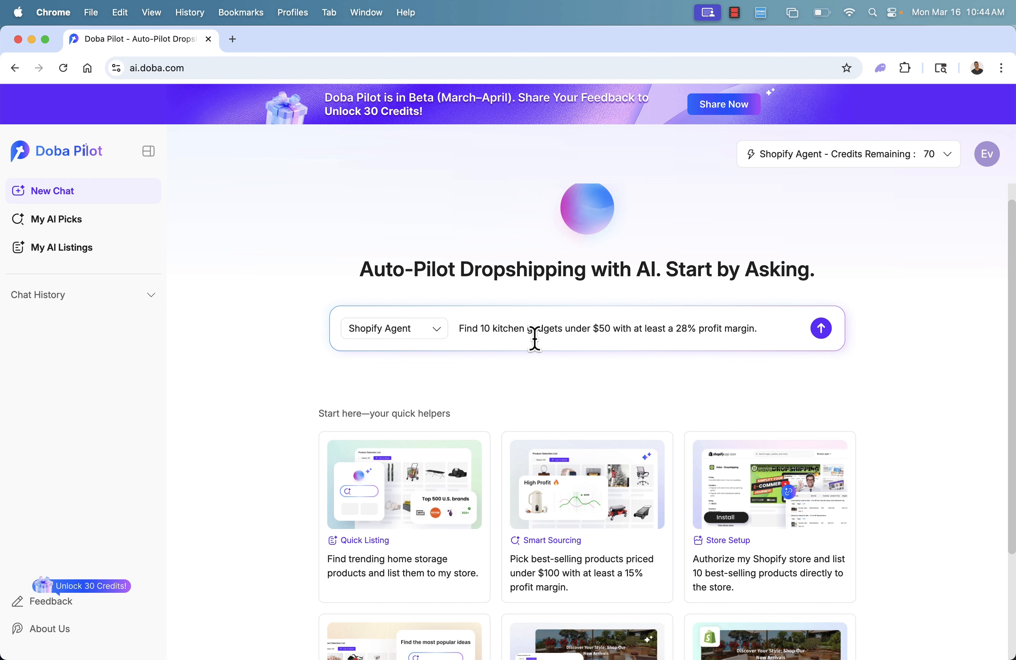
{"action": "left_click", "coordinate": [830, 333]}
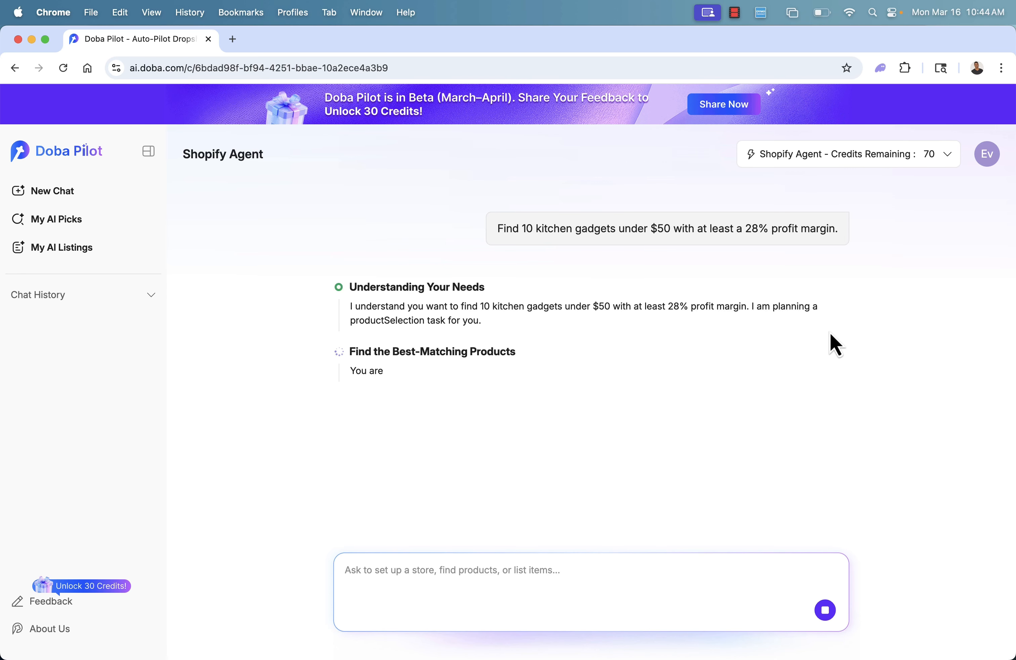
Read the agent's reply under Understanding Your Needs and Find the Best-Matching Products
{"action": "double_click", "coordinate": [379, 321]}
{"action": "triple_click", "coordinate": [379, 321]}
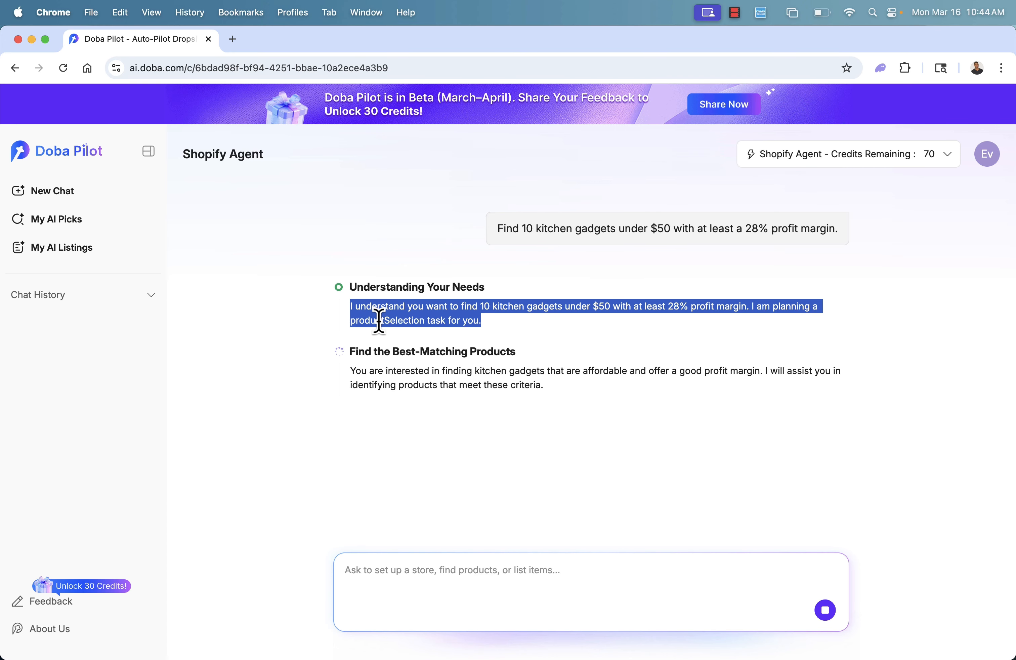
{"action": "left_click", "coordinate": [464, 283]}
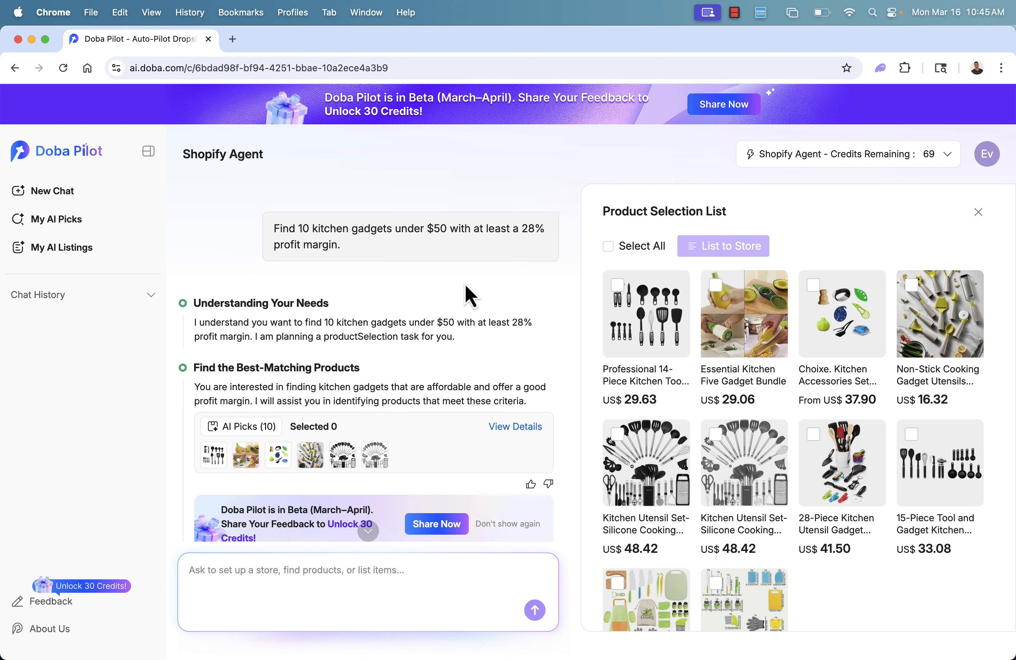
{"action": "scroll", "coordinate": [424, 360], "scroll_direction": "down", "scroll_amount": 2}
{"action": "scroll", "coordinate": [424, 360], "scroll_direction": "up", "scroll_amount": 2}
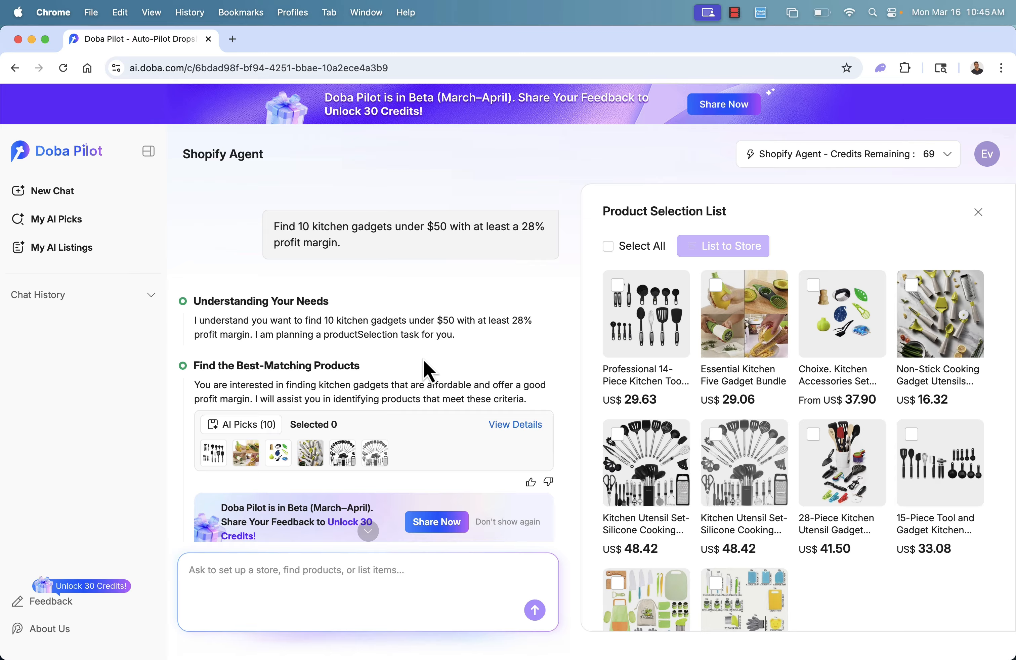
{"action": "scroll", "coordinate": [423, 359], "scroll_direction": "down", "scroll_amount": 2}
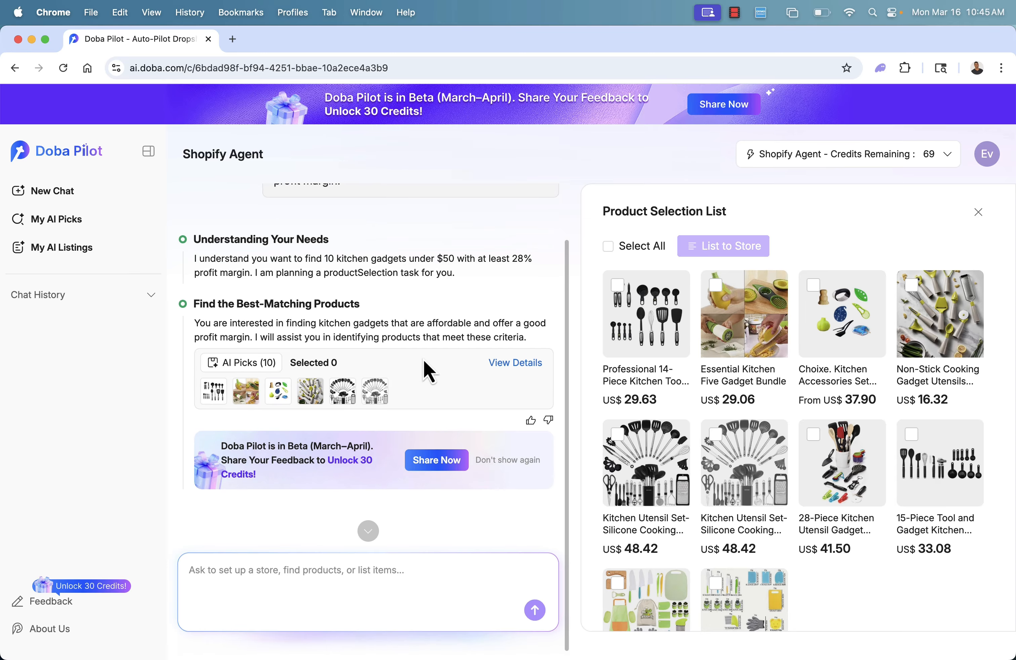
{"action": "triple_click", "coordinate": [397, 317]}
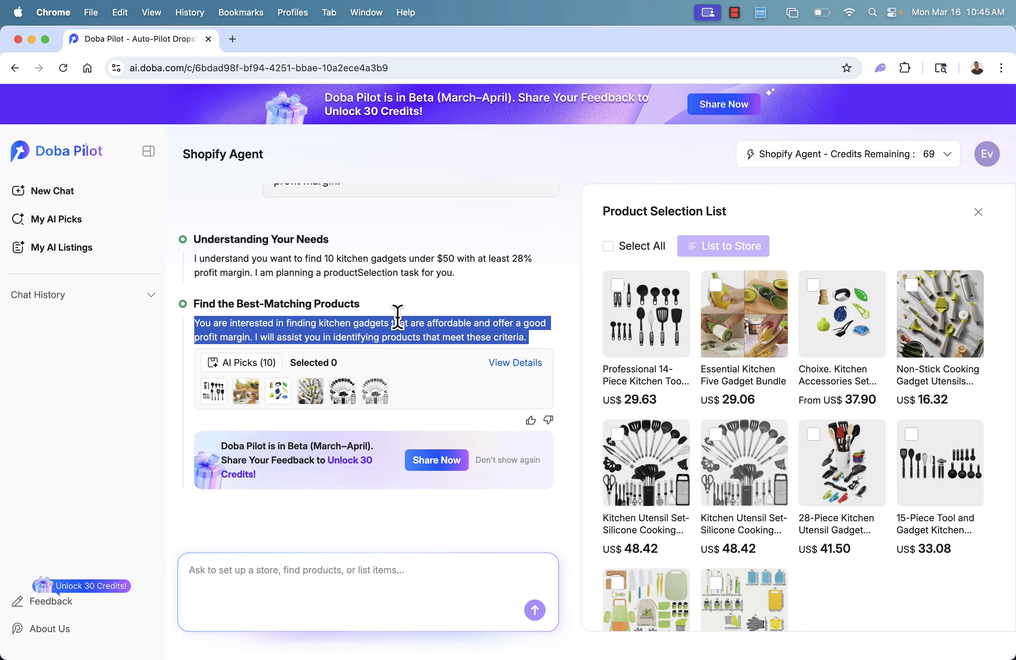
{"action": "left_click", "coordinate": [388, 335]}
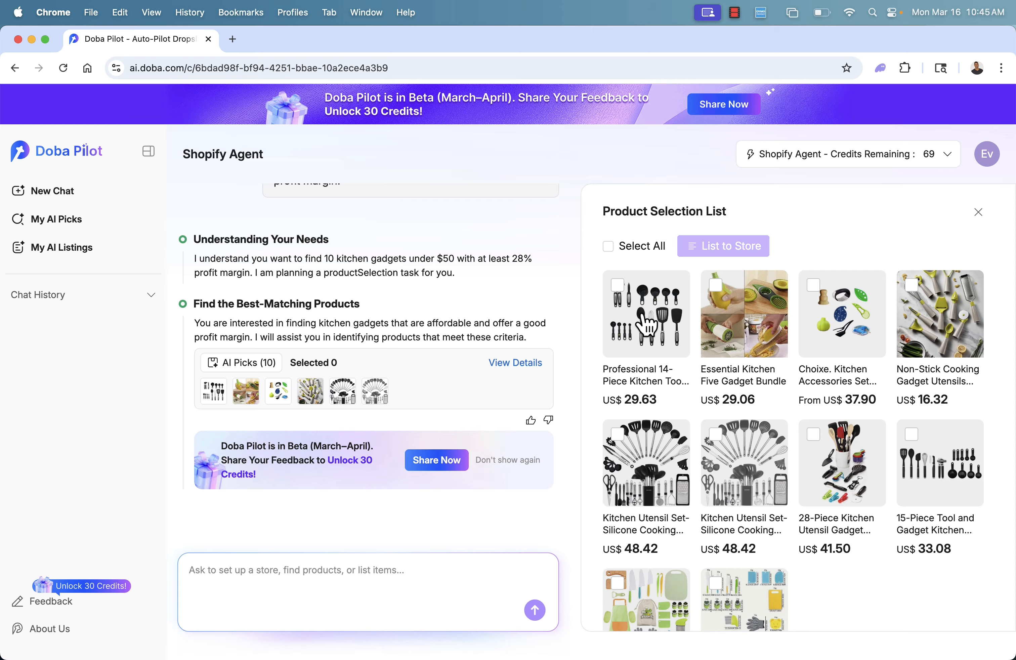
Select all products in the Product Selection List and clear that selection
{"action": "left_click", "coordinate": [609, 248]}
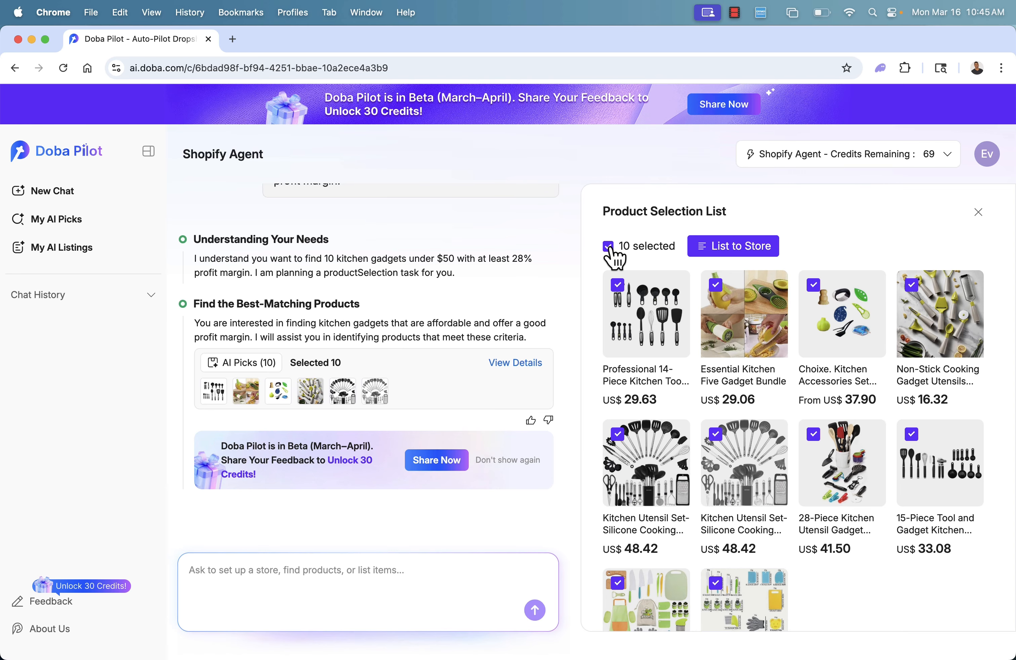
{"action": "left_click", "coordinate": [608, 246]}
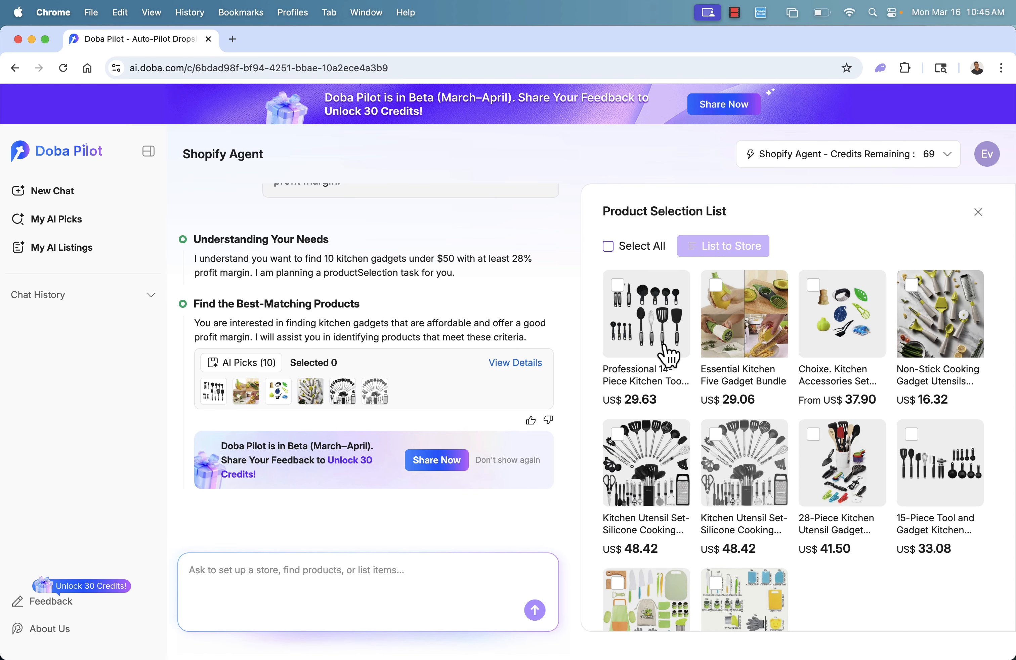
Open the details of the Professional 14-Piece Kitchen Tool set and examine its images, shipping terms and price
{"action": "left_click", "coordinate": [643, 352]}
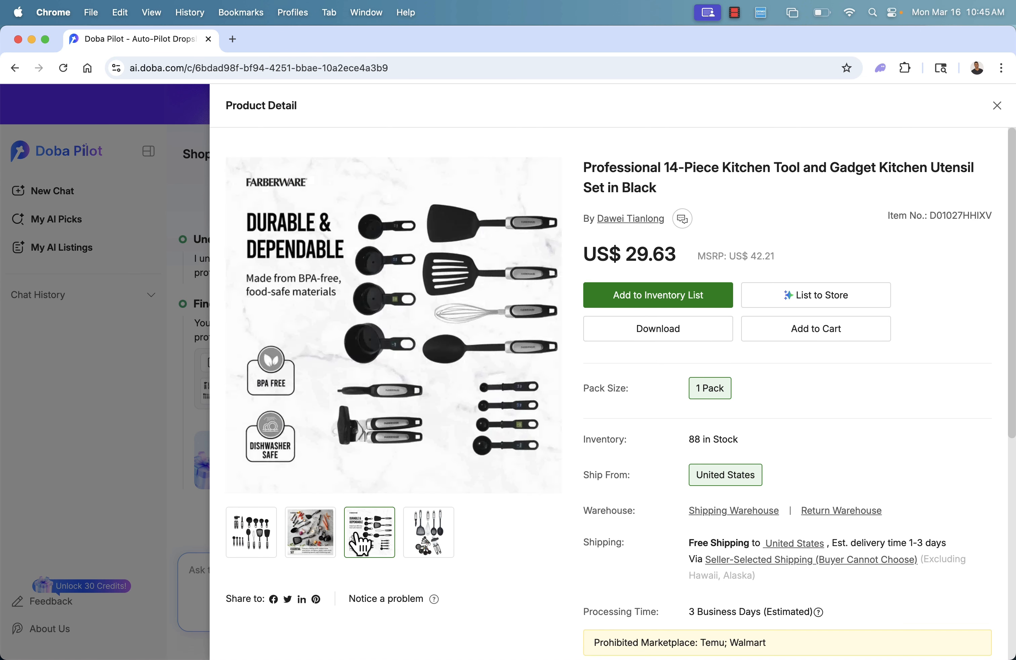
{"action": "mouse_move", "coordinate": [385, 539]}
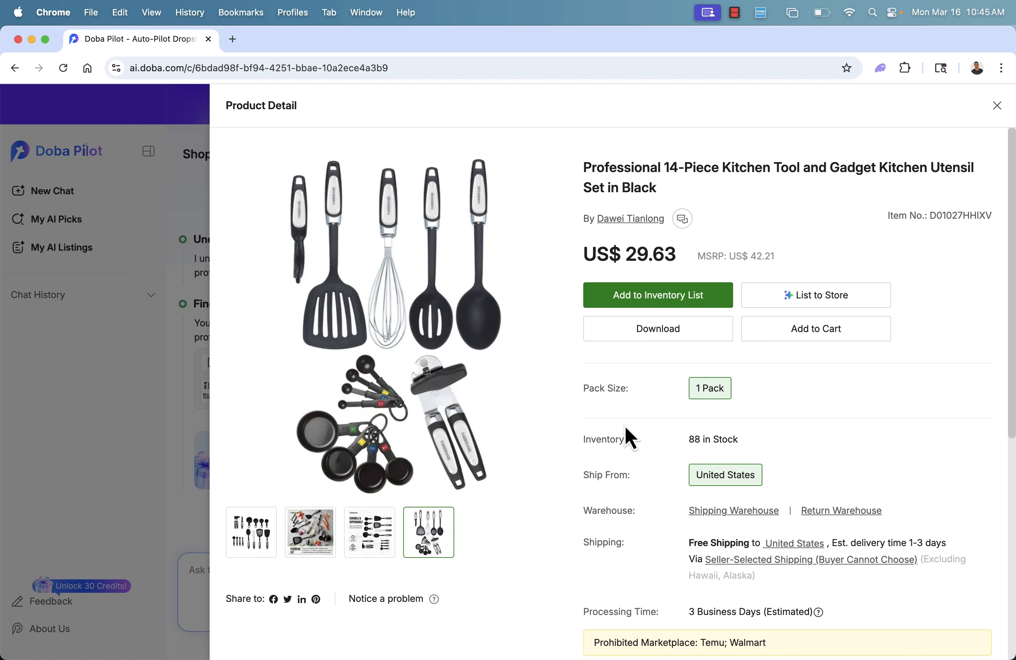
{"action": "scroll", "coordinate": [624, 426], "scroll_direction": "down", "scroll_amount": 1}
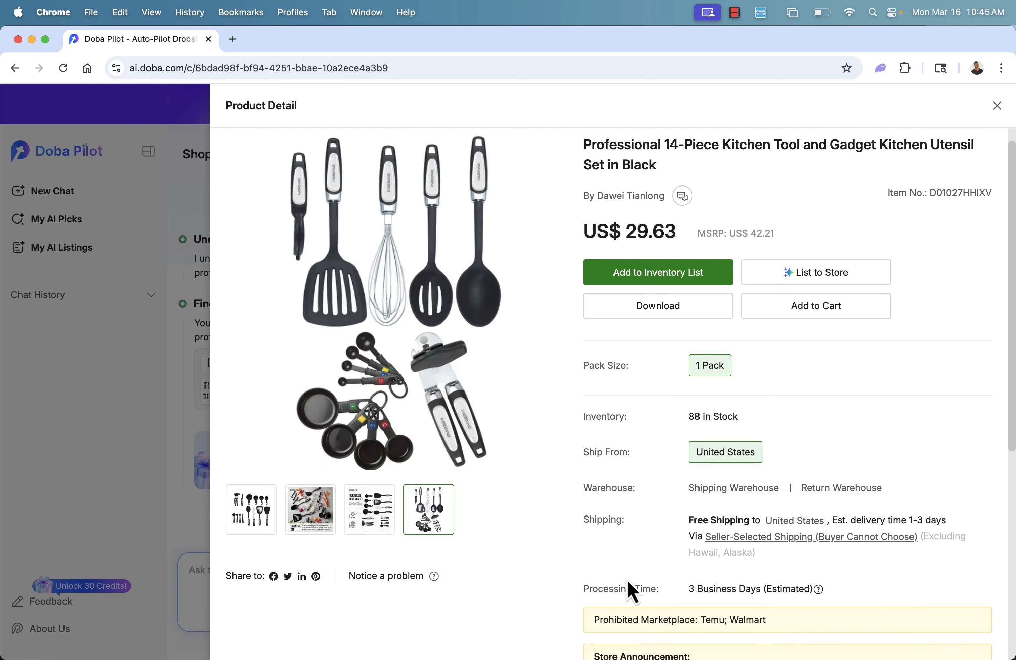
{"action": "triple_click", "coordinate": [710, 518]}
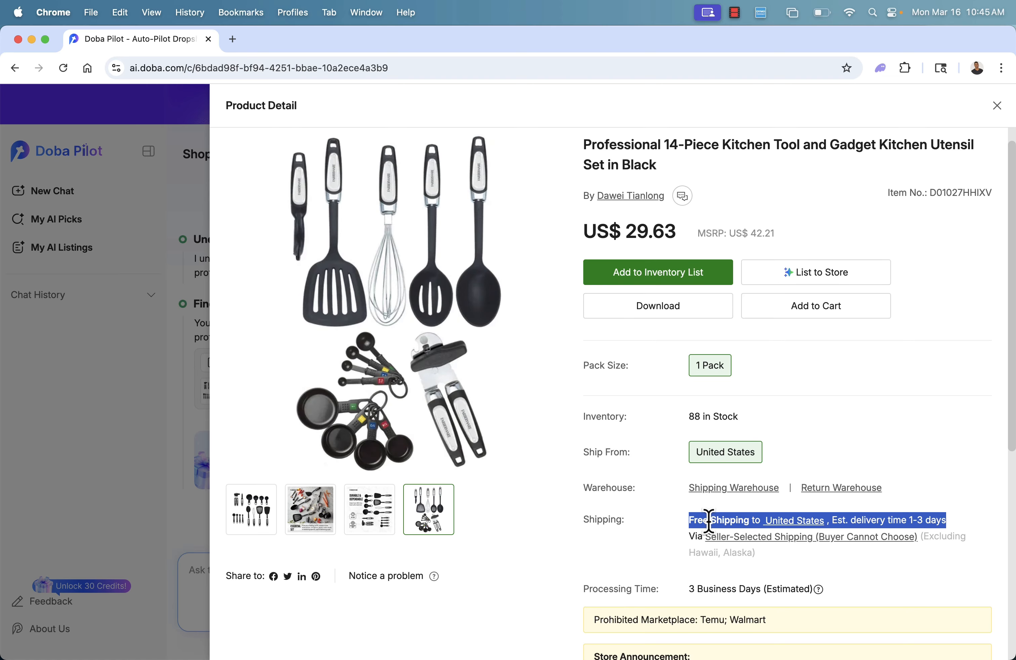
{"action": "left_click", "coordinate": [647, 533]}
{"action": "left_click_drag", "start_coordinate": [609, 232], "coordinate": [714, 230]}
{"action": "left_click", "coordinate": [712, 230]}
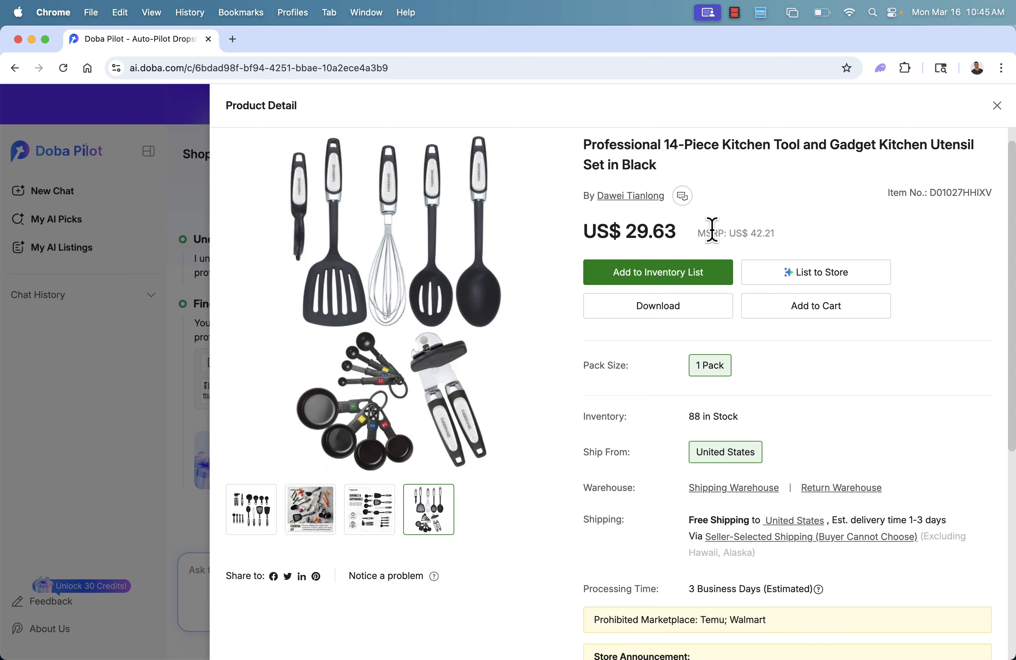
Check the utensil set's MSRP, shipping warehouse and estimated delivery time, and close its product details
{"action": "scroll", "coordinate": [650, 346], "scroll_direction": "down", "scroll_amount": 1}
{"action": "scroll", "coordinate": [650, 346], "scroll_direction": "down", "scroll_amount": 2}
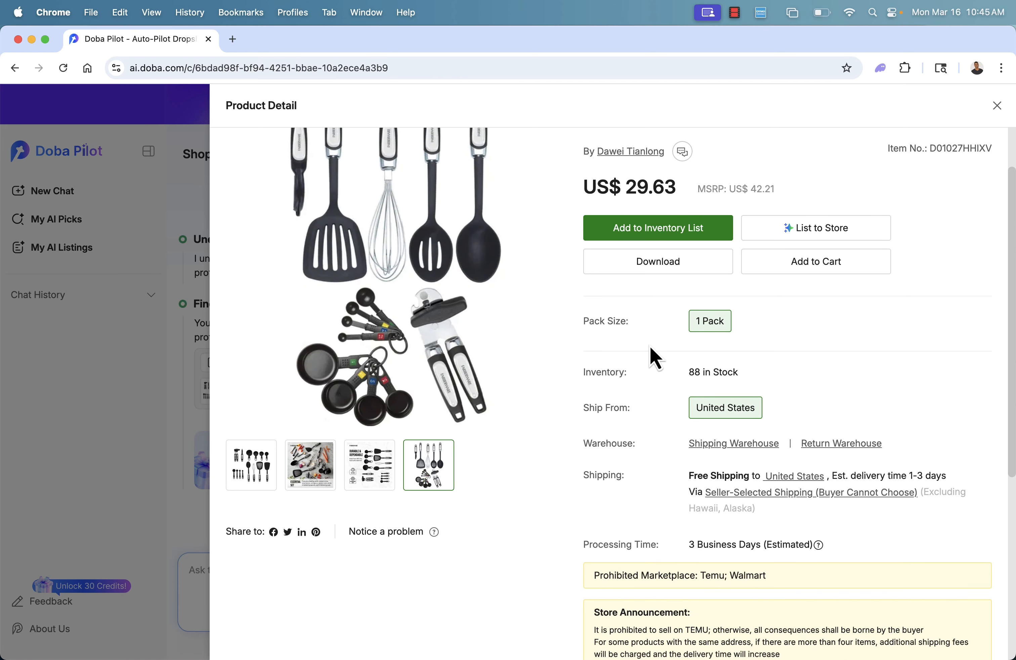
{"action": "triple_click", "coordinate": [748, 191]}
{"action": "left_click", "coordinate": [758, 197]}
{"action": "mouse_move", "coordinate": [730, 443]}
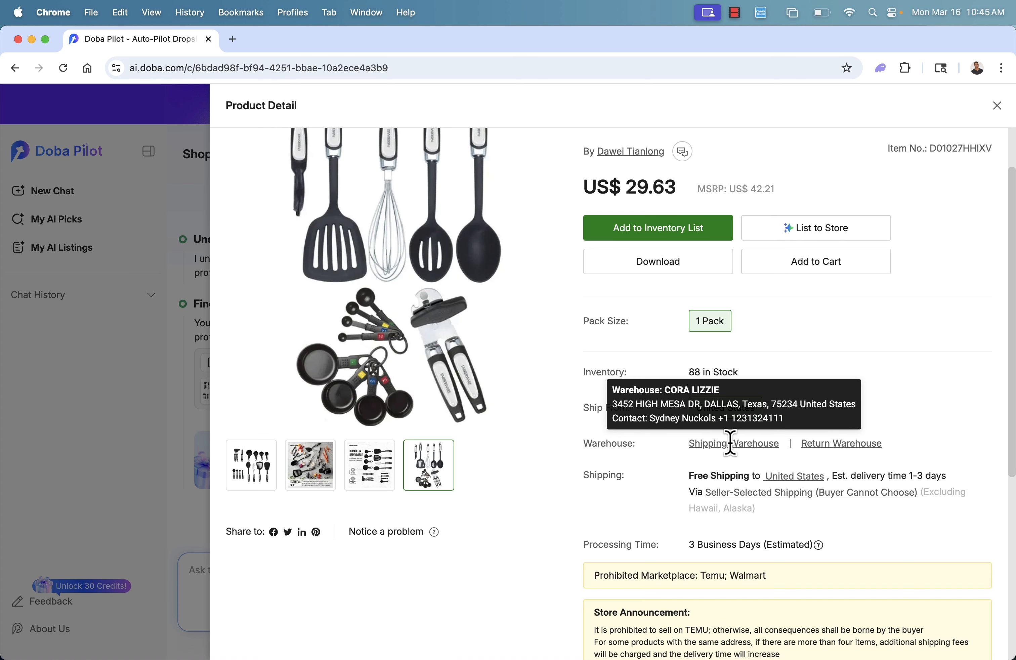
{"action": "triple_click", "coordinate": [916, 475]}
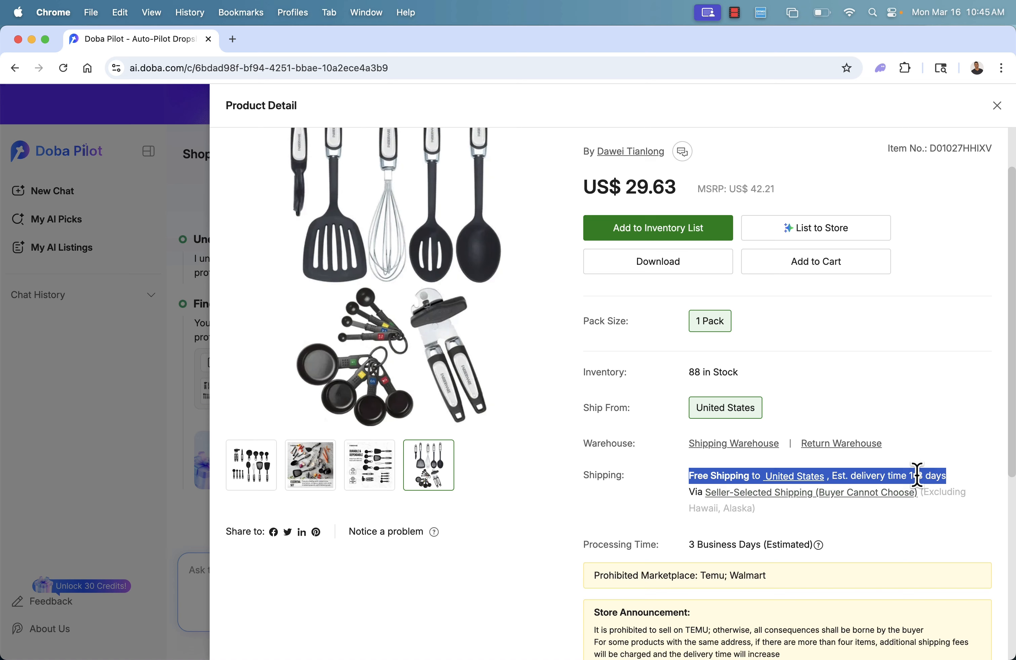
{"action": "left_click", "coordinate": [940, 441]}
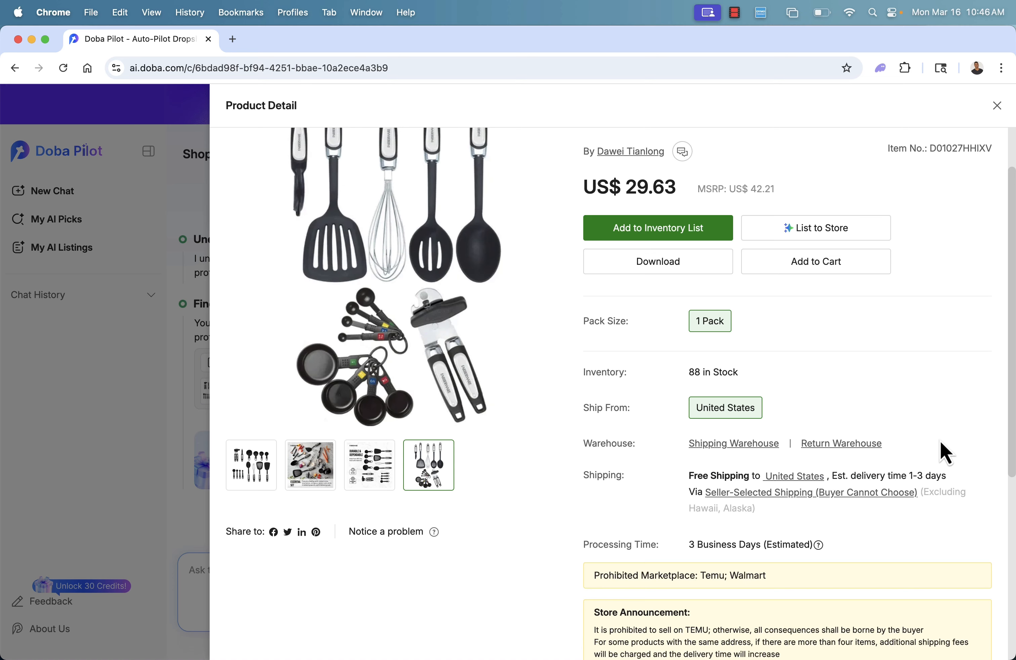
{"action": "scroll", "coordinate": [853, 442], "scroll_direction": "up", "scroll_amount": 3}
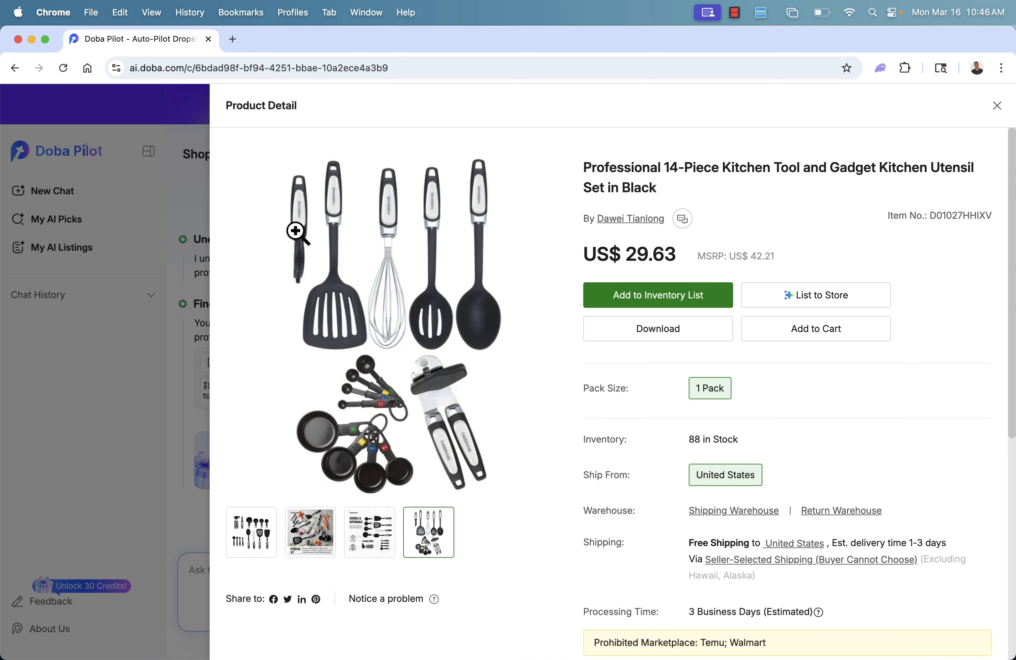
{"action": "left_click", "coordinate": [997, 106]}
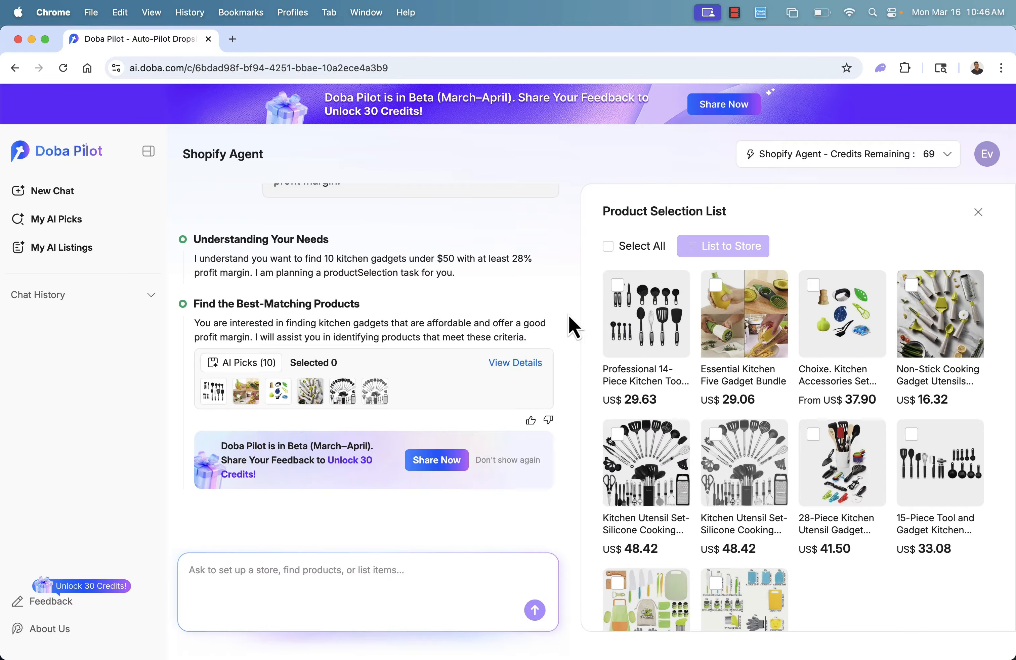
Select the Professional 14-Piece Kitchen Tool set, the Choixe Kitchen Accessories Set and the Non-Stick Cooking Gadget Utensils for listing
{"action": "left_click", "coordinate": [617, 285]}
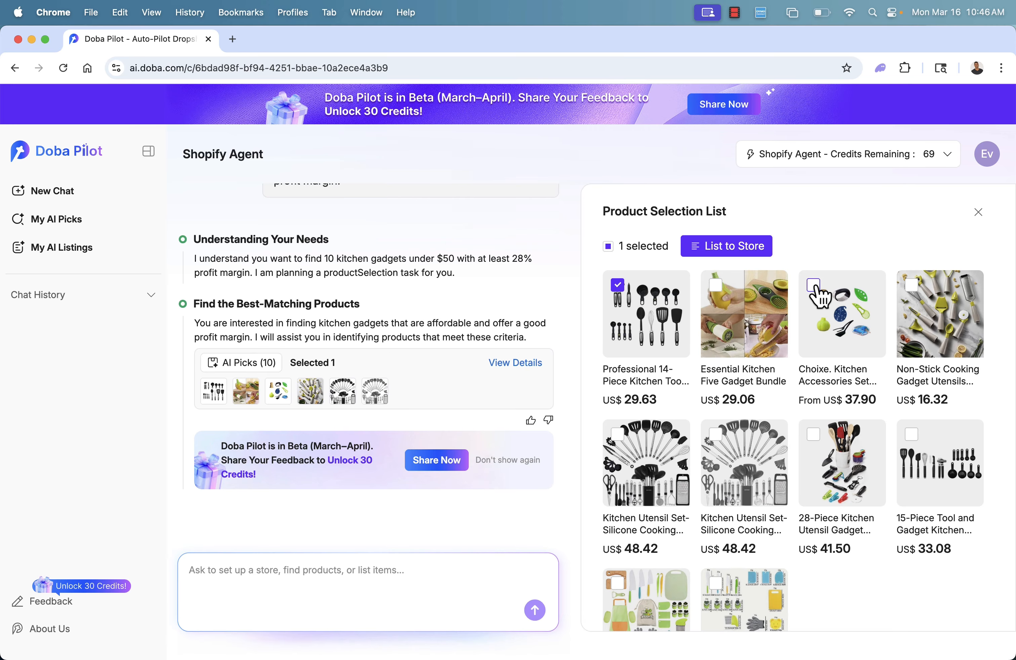
{"action": "left_click", "coordinate": [813, 284]}
{"action": "left_click", "coordinate": [911, 284]}
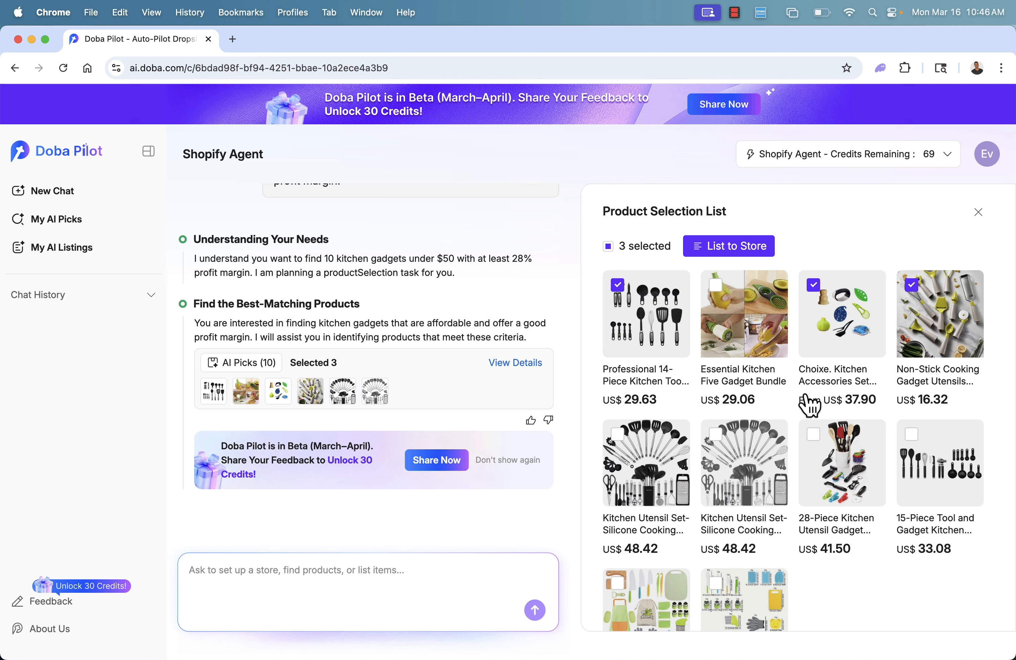
Review the details of the Everyday Kitchens Complete product and add it to the selected products
{"action": "scroll", "coordinate": [739, 538], "scroll_direction": "down", "scroll_amount": 3}
{"action": "left_click", "coordinate": [743, 536]}
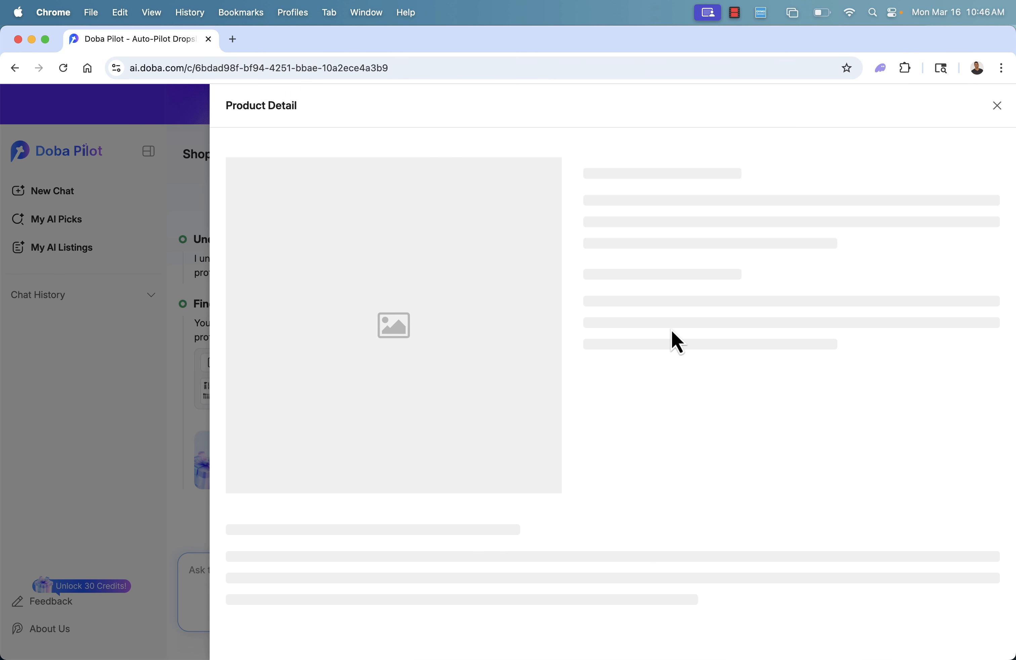
{"action": "scroll", "coordinate": [646, 445], "scroll_direction": "down", "scroll_amount": 2}
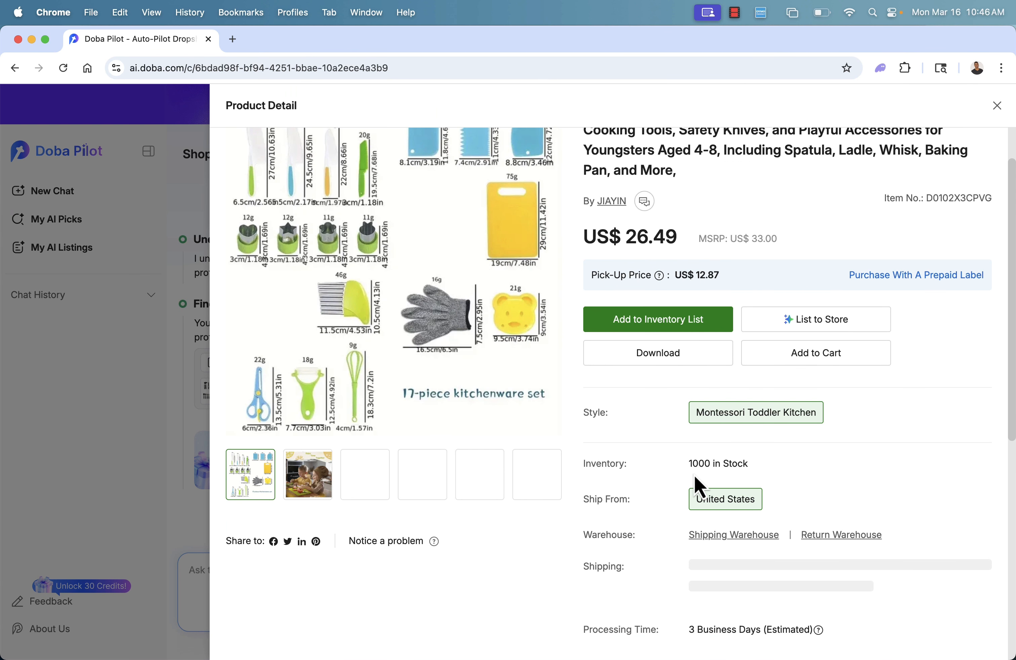
{"action": "scroll", "coordinate": [696, 478], "scroll_direction": "down", "scroll_amount": 2}
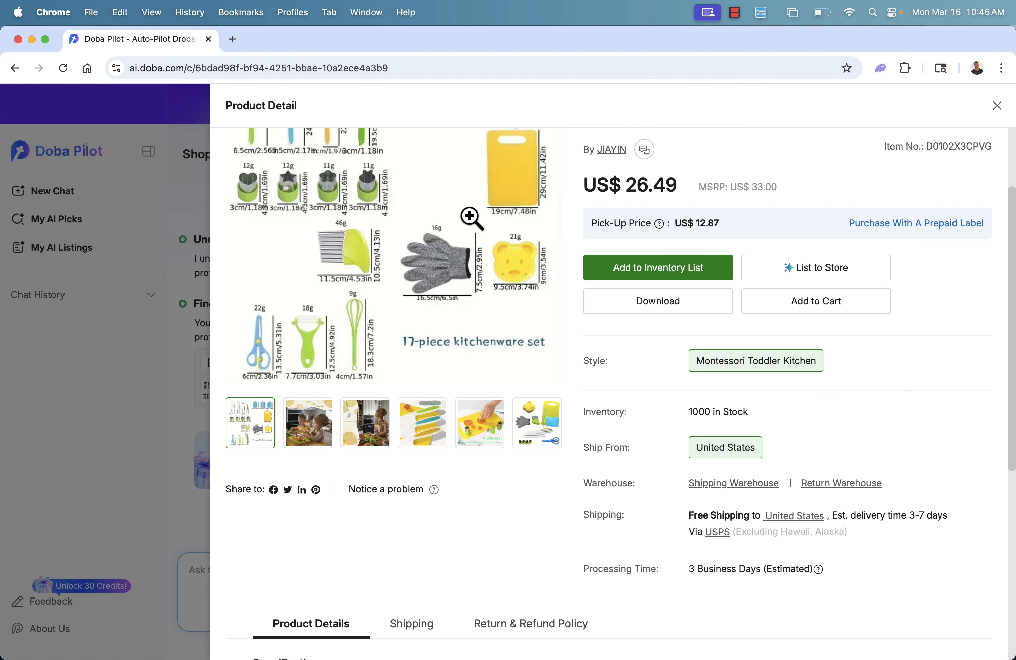
{"action": "left_click", "coordinate": [182, 274]}
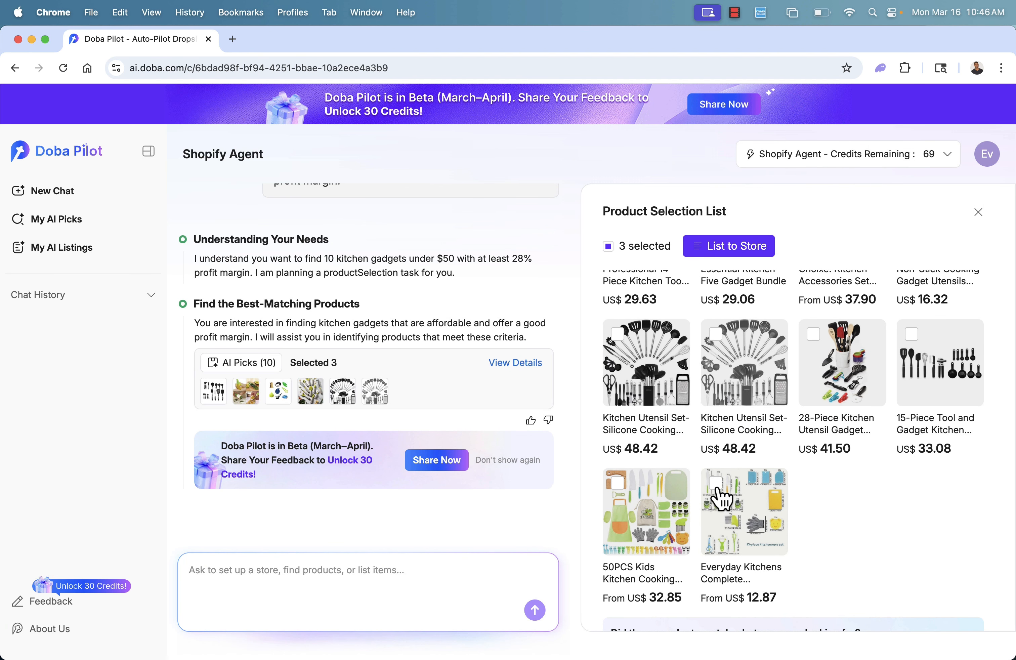
{"action": "left_click", "coordinate": [715, 482]}
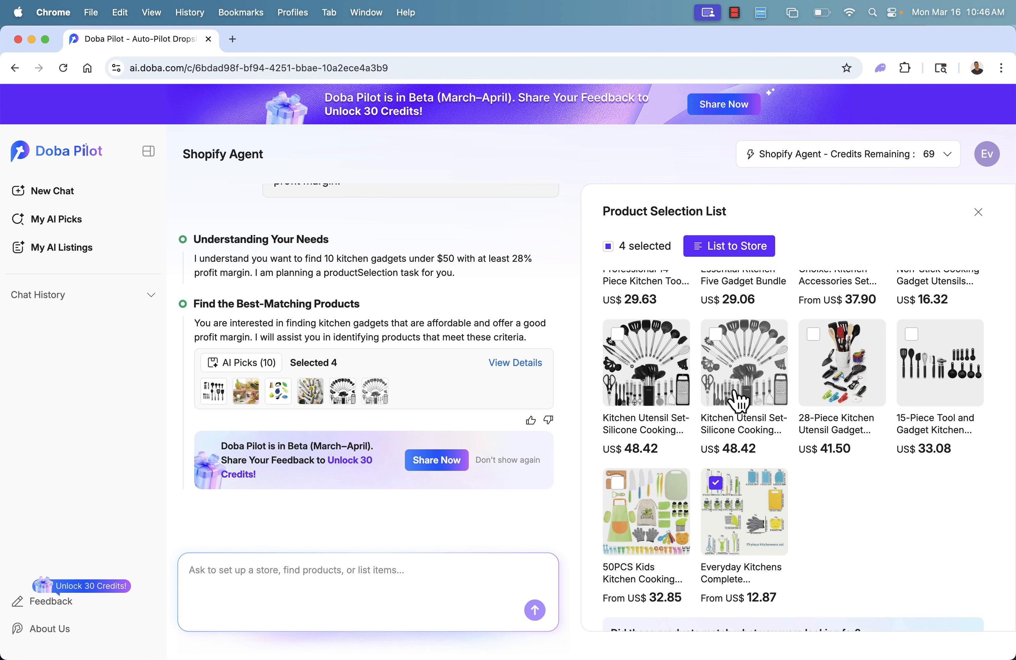
Start listing the four selected products and choose the Birds In The Air | WorldWideWob store as the destination
{"action": "scroll", "coordinate": [739, 403], "scroll_direction": "up", "scroll_amount": 5}
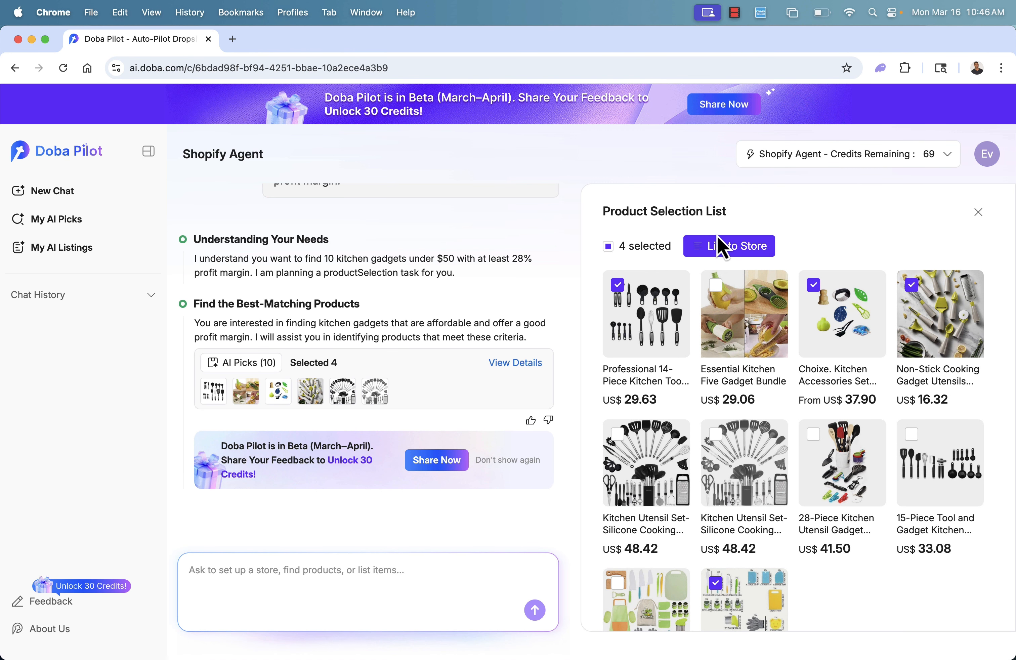
{"action": "left_click", "coordinate": [726, 245]}
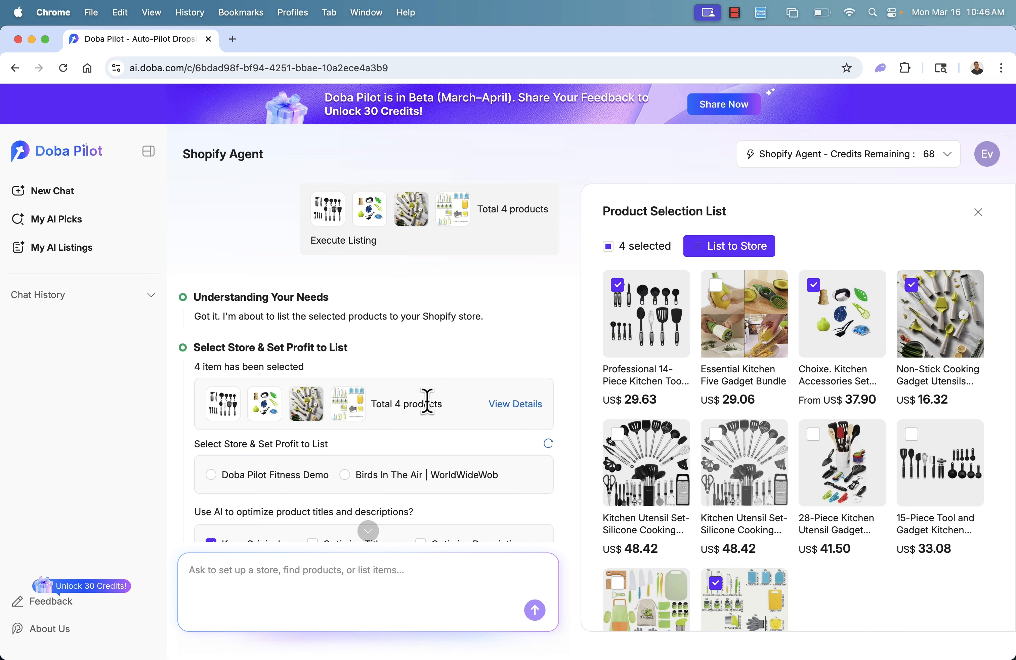
{"action": "scroll", "coordinate": [338, 414], "scroll_direction": "down", "scroll_amount": 3}
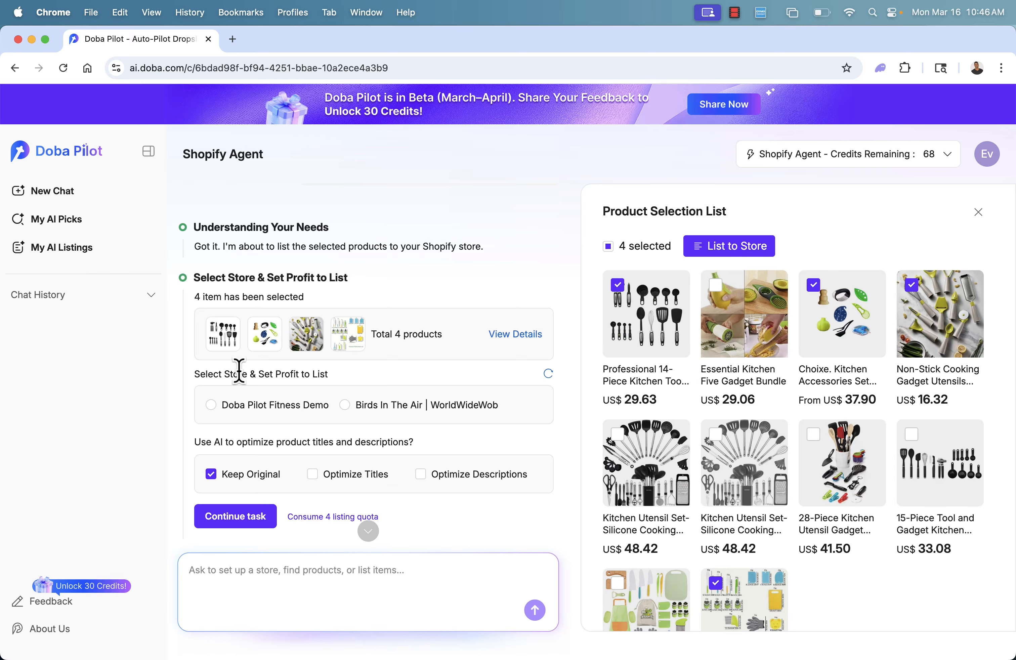
{"action": "left_click", "coordinate": [378, 406]}
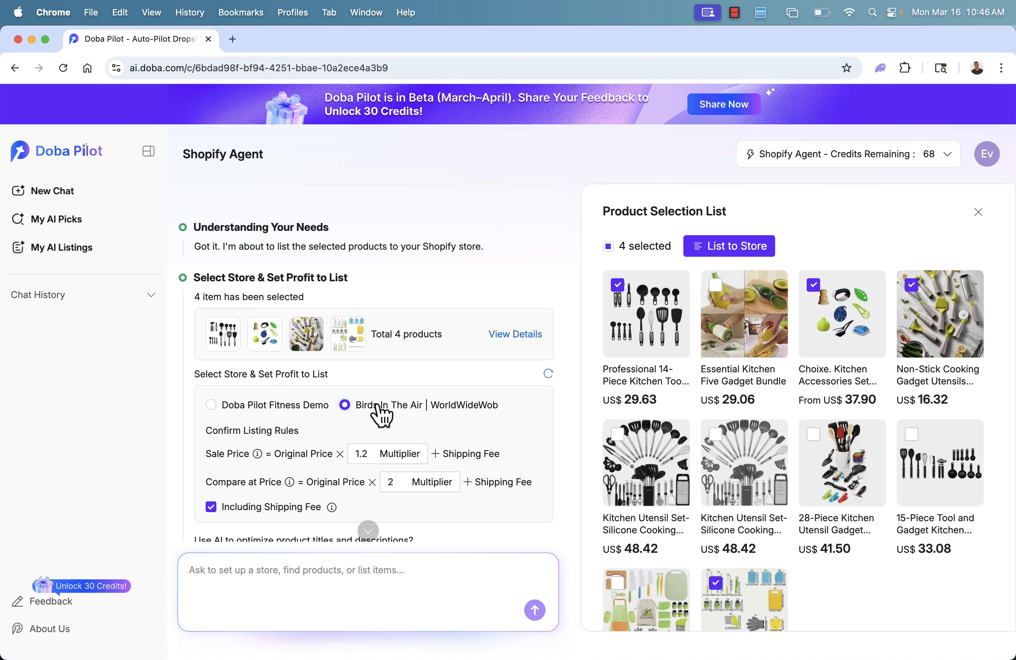
Set the listing rules to a sale price multiplier of 2 and a compare-at price multiplier of 3
{"action": "scroll", "coordinate": [378, 411], "scroll_direction": "down", "scroll_amount": 3}
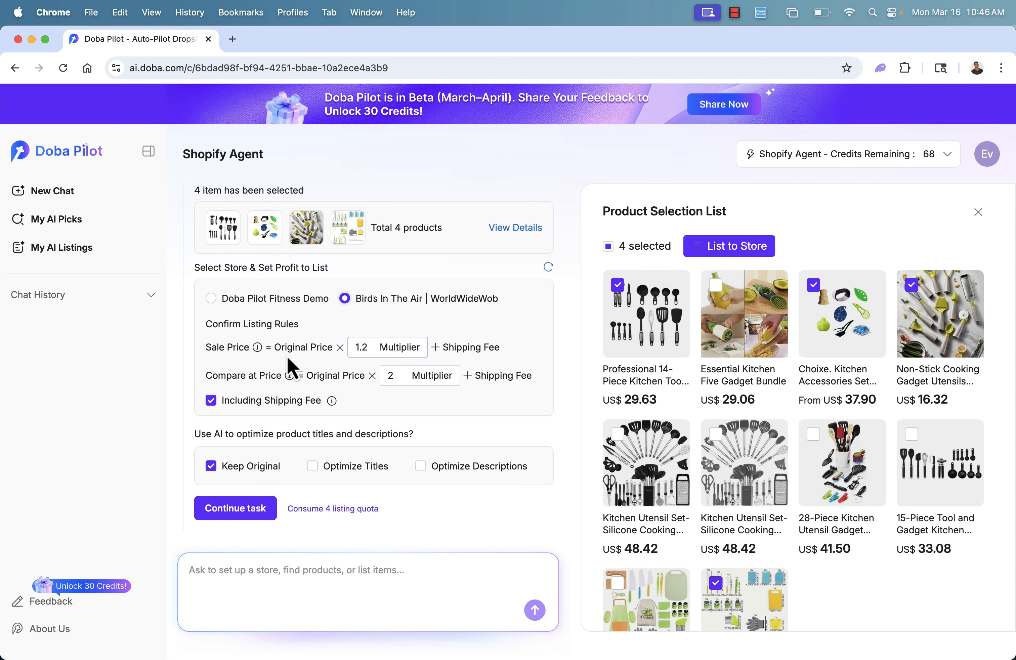
{"action": "left_click_drag", "start_coordinate": [356, 347], "coordinate": [371, 379]}
{"action": "type", "text": "2"}
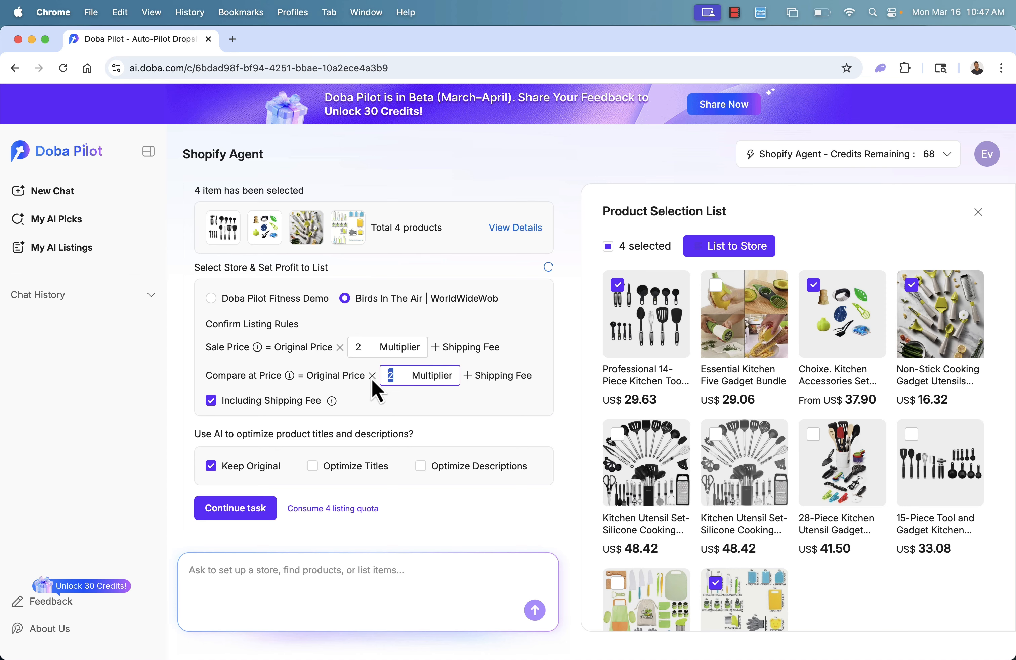
{"action": "type", "text": "3"}
{"action": "left_click", "coordinate": [260, 367]}
{"action": "mouse_move", "coordinate": [292, 378]}
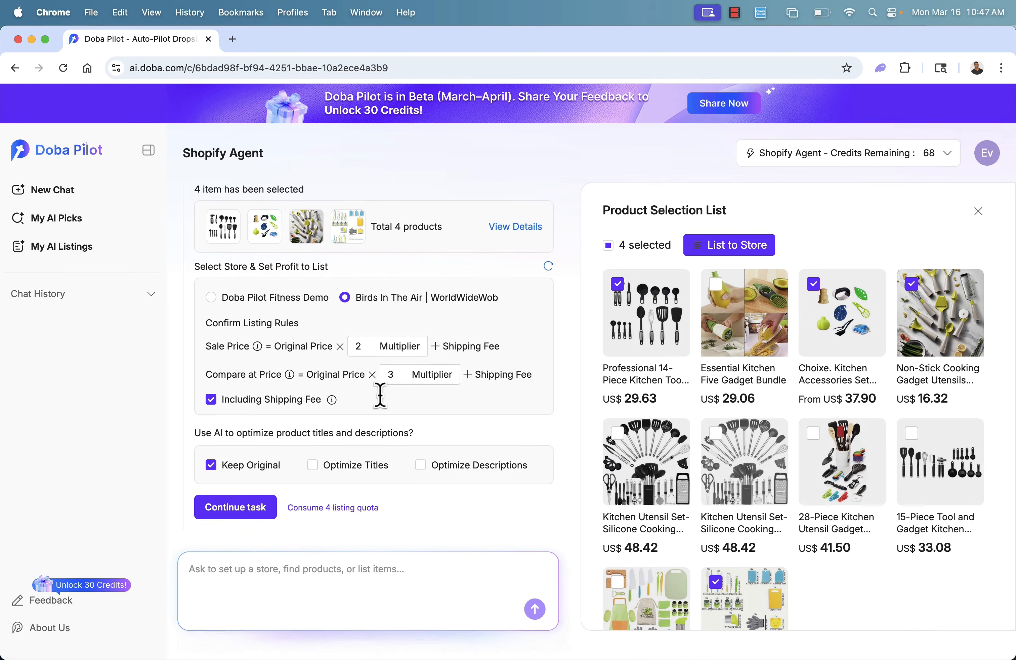
Enable AI optimization of the product titles and descriptions and continue the listing task
{"action": "left_click", "coordinate": [312, 466]}
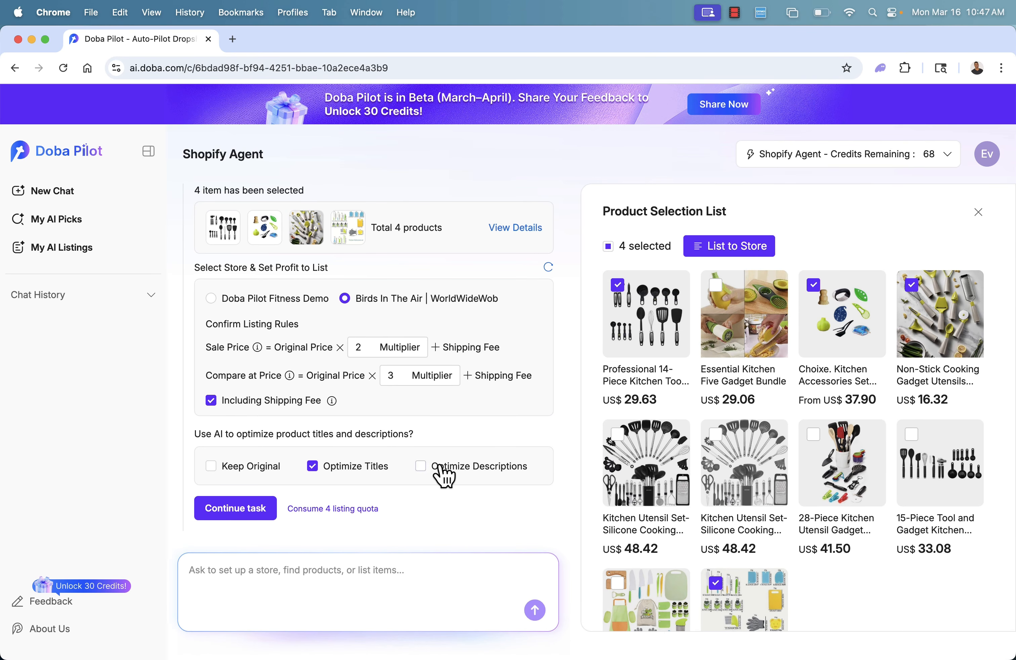
{"action": "left_click", "coordinate": [433, 466]}
{"action": "left_click", "coordinate": [227, 512]}
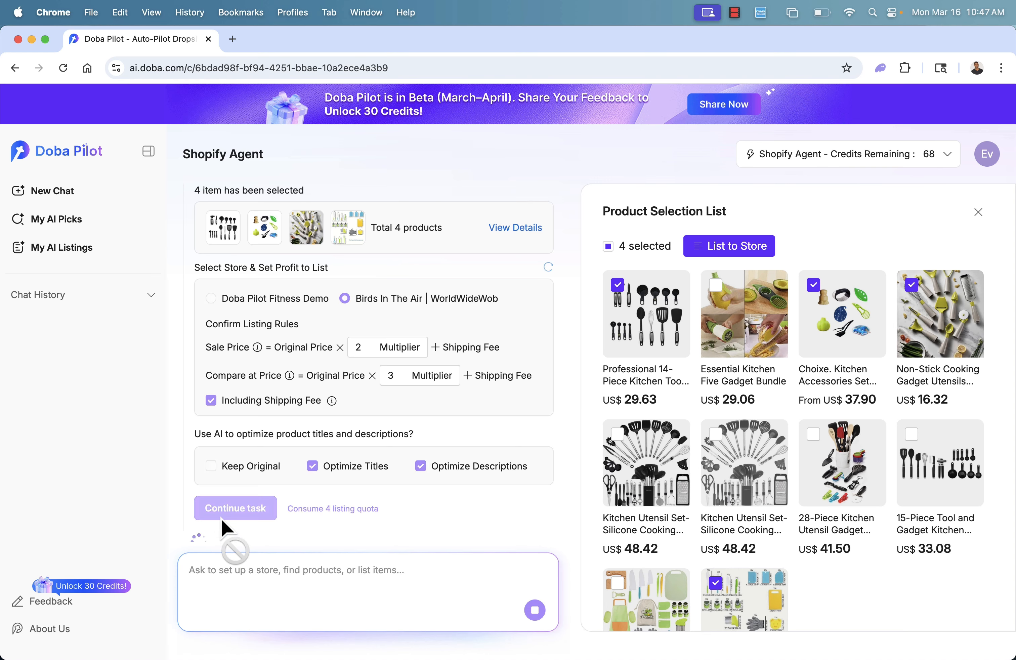
Check the listing task's quota, progress and final result in the Shopify Agent conversation
{"action": "left_click", "coordinate": [364, 523]}
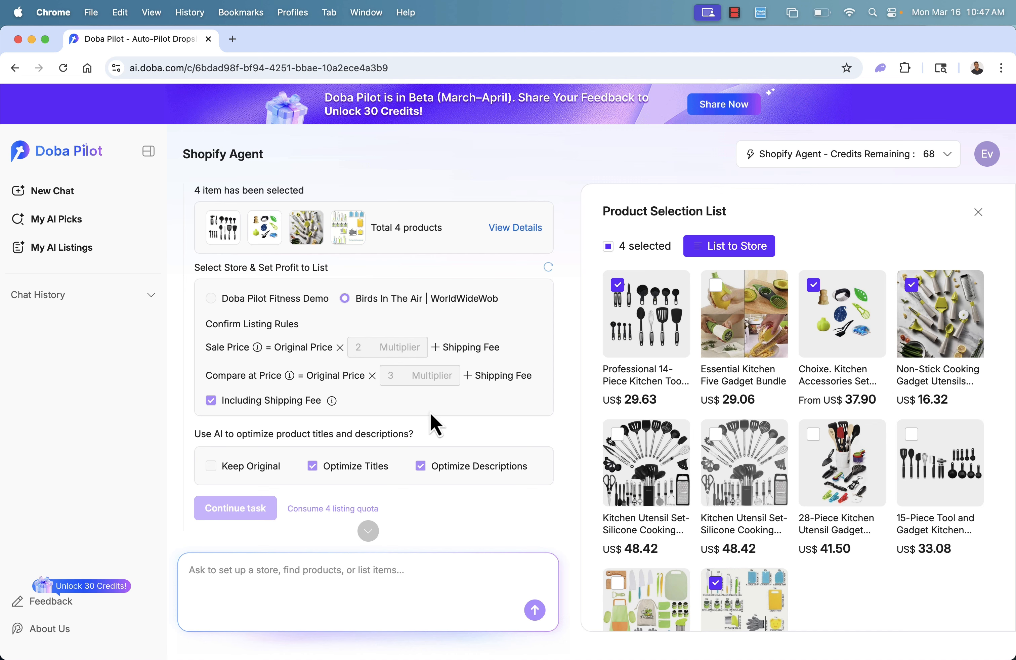
{"action": "scroll", "coordinate": [430, 416], "scroll_direction": "up", "scroll_amount": 8}
{"action": "scroll", "coordinate": [431, 414], "scroll_direction": "up", "scroll_amount": 5}
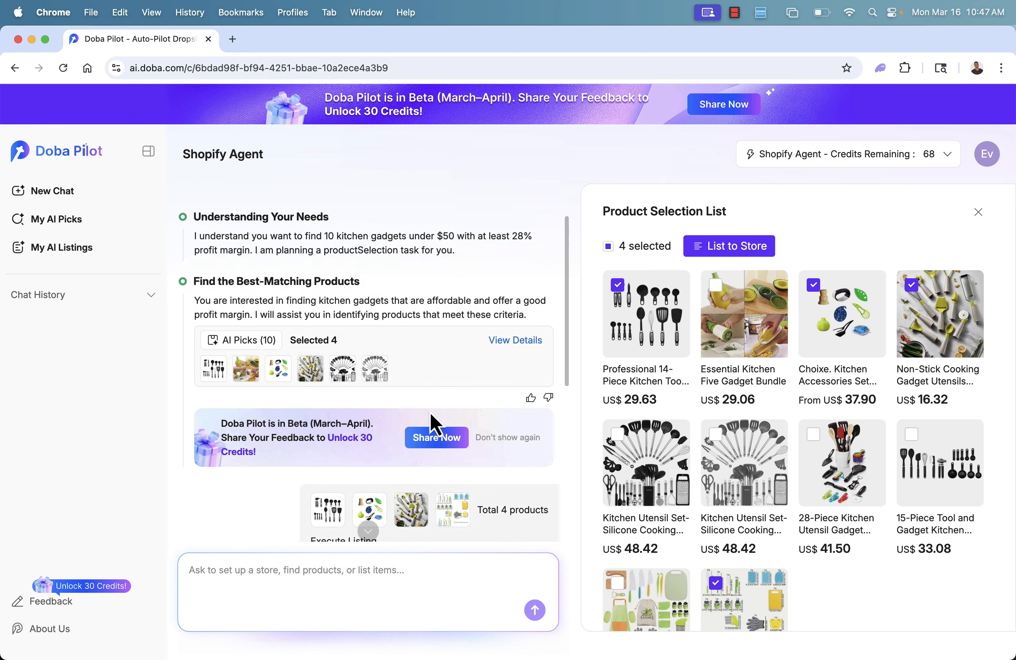
{"action": "scroll", "coordinate": [430, 414], "scroll_direction": "down", "scroll_amount": 15}
{"action": "scroll", "coordinate": [430, 413], "scroll_direction": "down", "scroll_amount": 5}
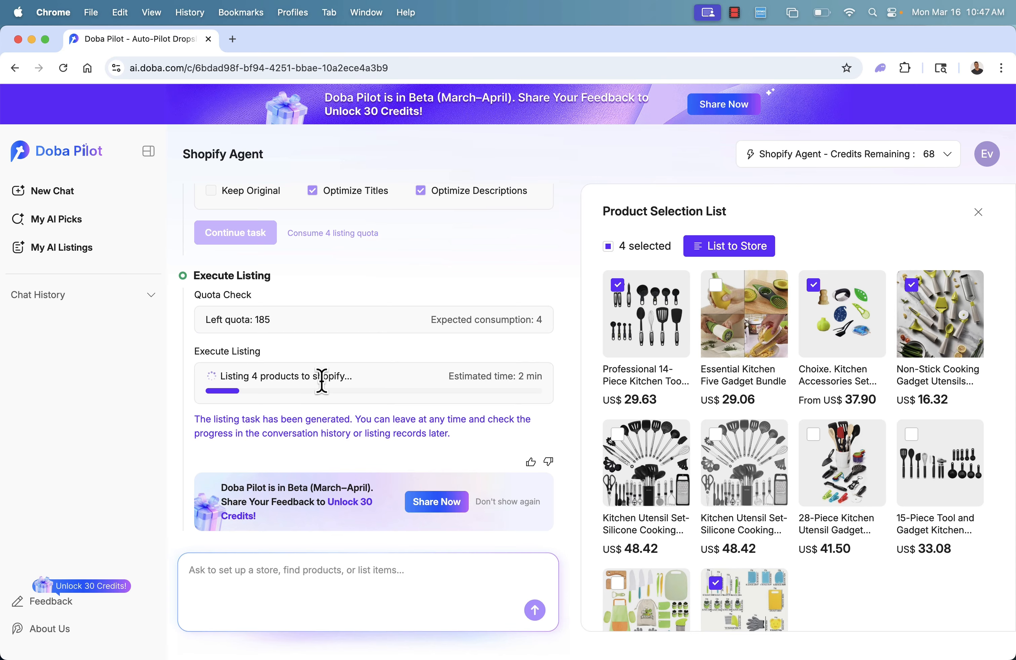
{"action": "triple_click", "coordinate": [247, 375]}
{"action": "left_click", "coordinate": [294, 372]}
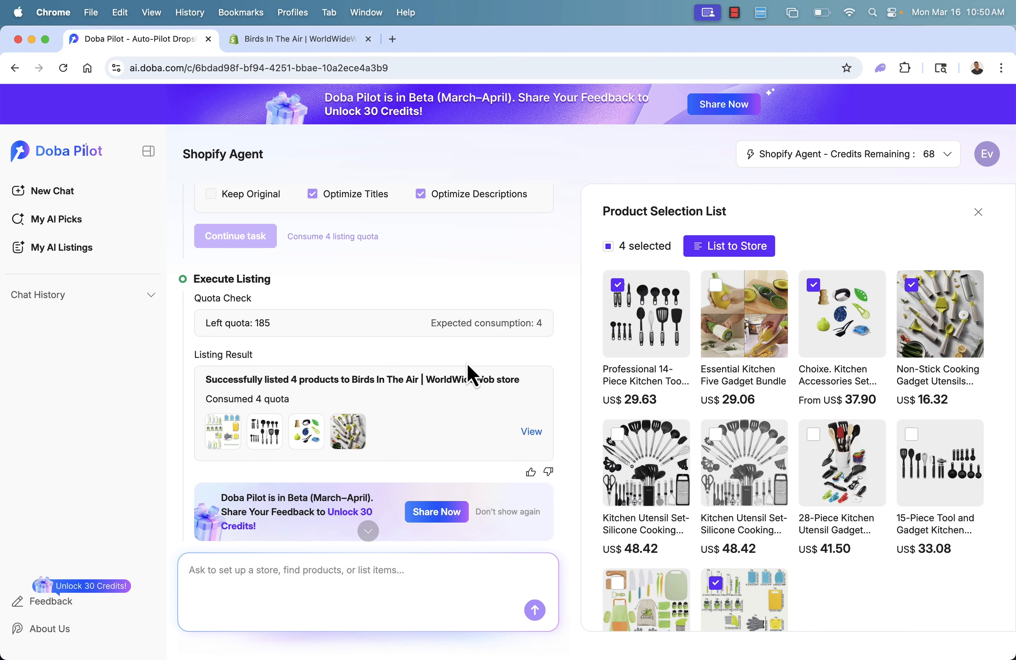
{"action": "triple_click", "coordinate": [329, 380]}
{"action": "left_click", "coordinate": [330, 379]}
Switch to the Shopify admin's product list and open storefront previews of the Ultimate 14-Piece Kitchen Utensils Set and the Premium Non-Stick Cooking Gadget Set
{"action": "left_click", "coordinate": [292, 47]}
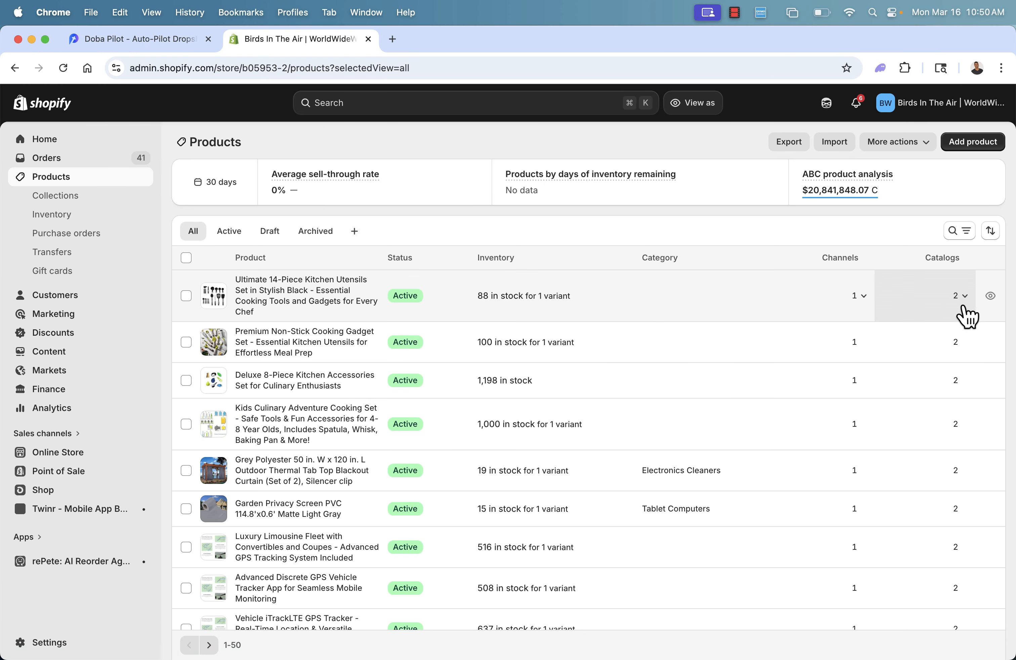
{"action": "left_click", "coordinate": [990, 295]}
{"action": "left_click", "coordinate": [371, 48]}
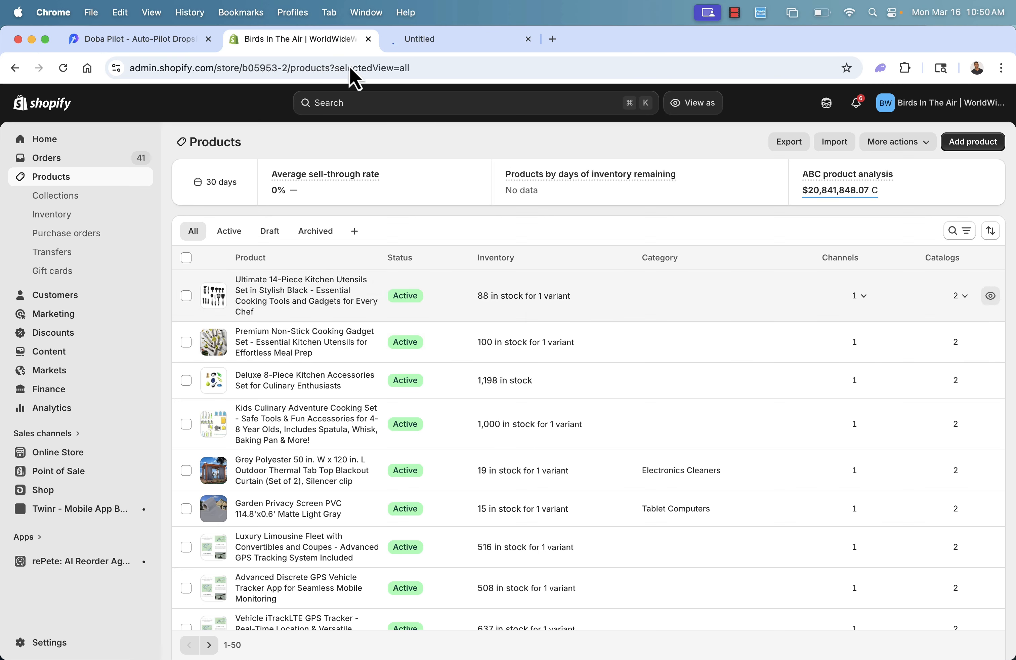
{"action": "left_click", "coordinate": [990, 342]}
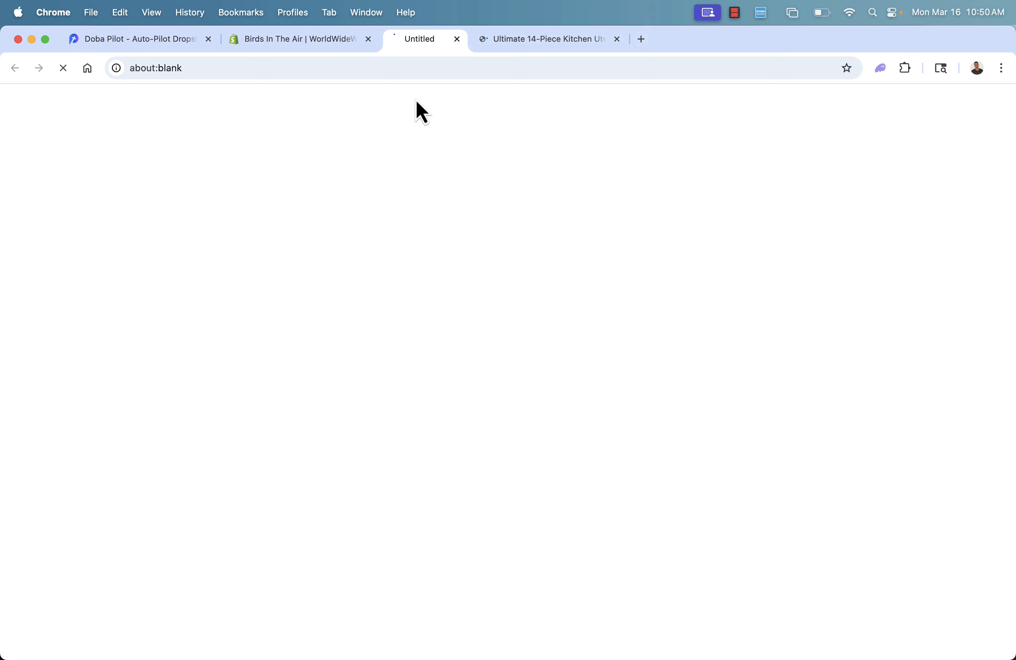
Compare the Non-Stick Cooking Gadget Utensils' source price in Doba Pilot with the sale and compare-at prices on its storefront page
{"action": "left_click", "coordinate": [133, 47]}
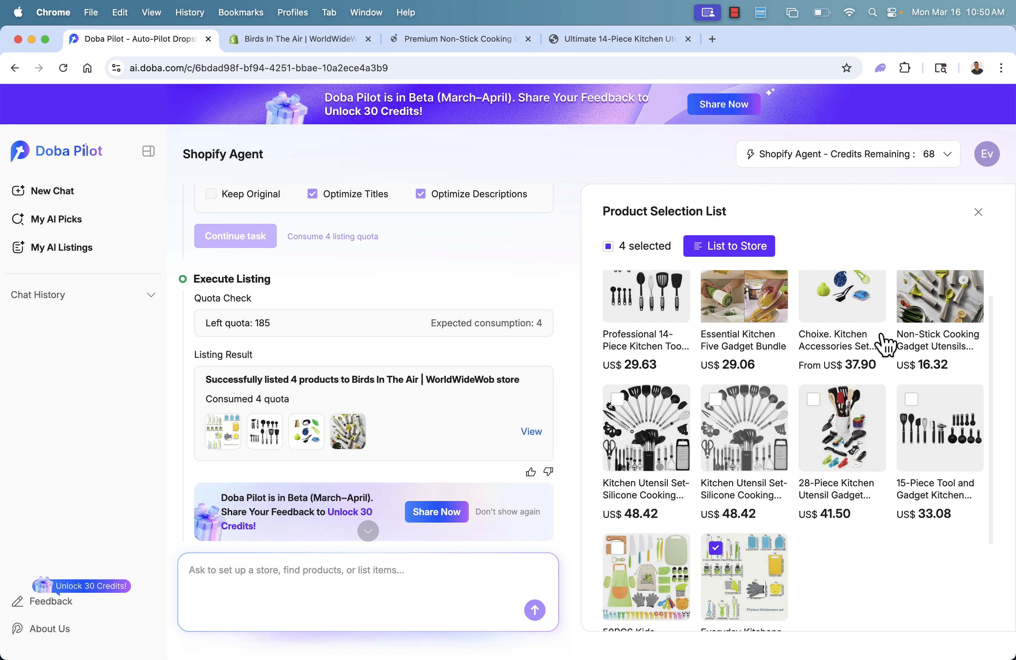
{"action": "scroll", "coordinate": [912, 381], "scroll_direction": "up", "scroll_amount": 2}
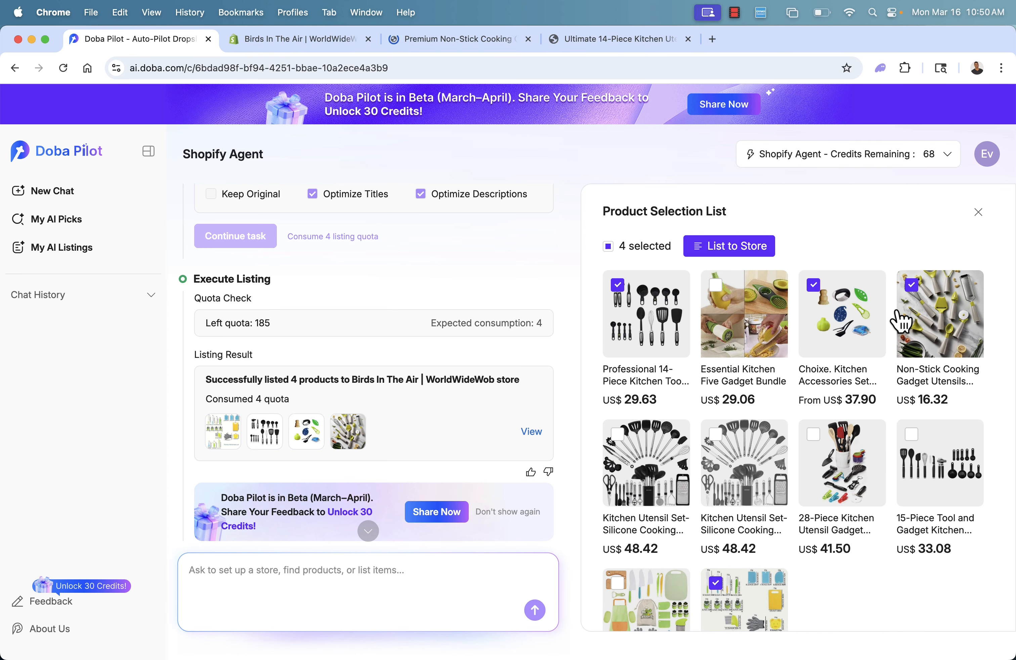
{"action": "left_click", "coordinate": [459, 41]}
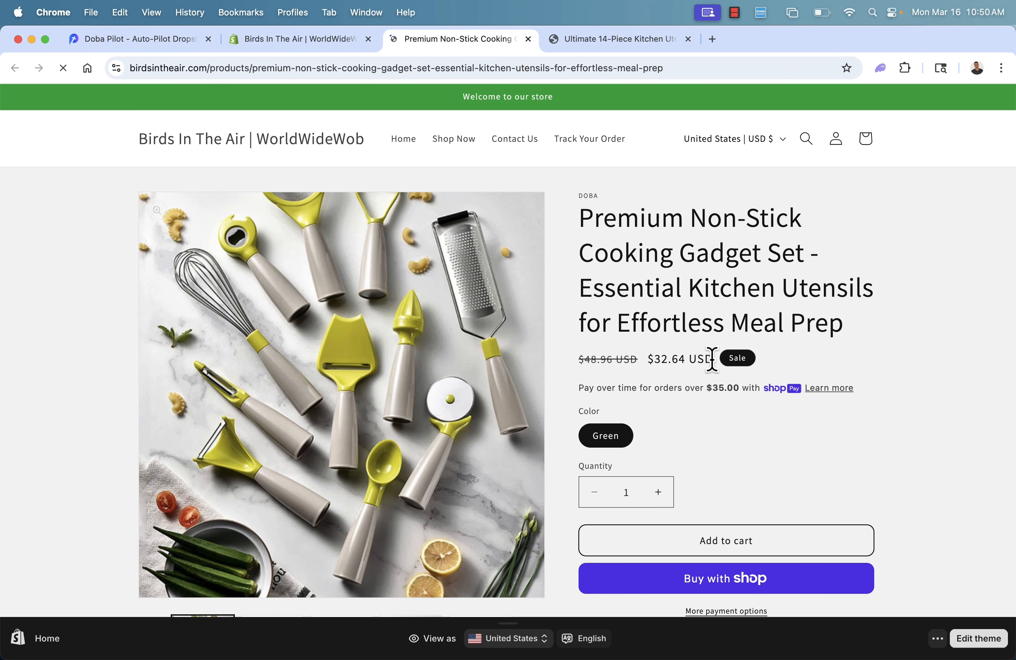
{"action": "scroll", "coordinate": [617, 220], "scroll_direction": "down", "scroll_amount": 1}
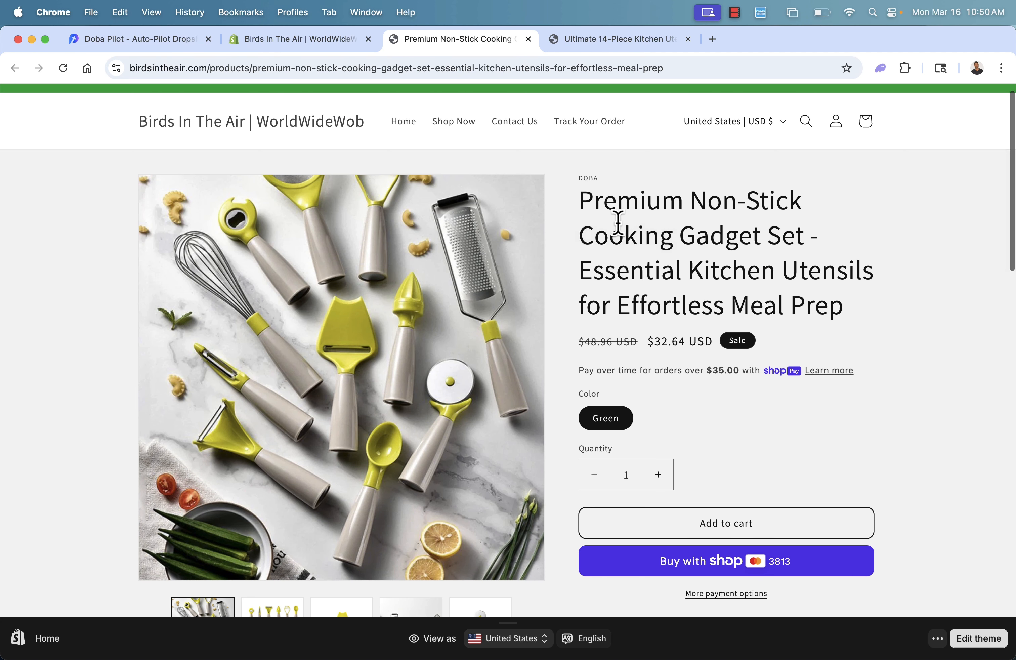
Read the Premium Non-Stick Cooking Gadget Set's optimized title, description and specifications on the storefront page
{"action": "triple_click", "coordinate": [617, 220]}
{"action": "scroll", "coordinate": [617, 221], "scroll_direction": "down", "scroll_amount": 7}
{"action": "scroll", "coordinate": [612, 468], "scroll_direction": "down", "scroll_amount": 10}
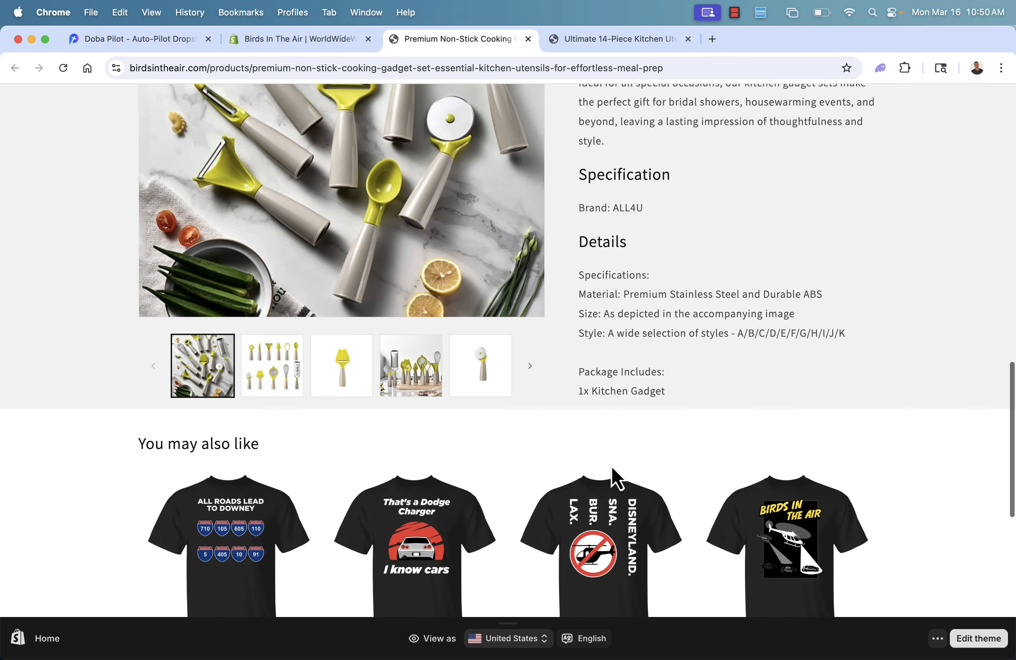
Browse the product images in the Premium Non-Stick Cooking Gadget Set's storefront gallery
{"action": "scroll", "coordinate": [612, 472], "scroll_direction": "up", "scroll_amount": 2}
{"action": "left_click", "coordinate": [278, 499]}
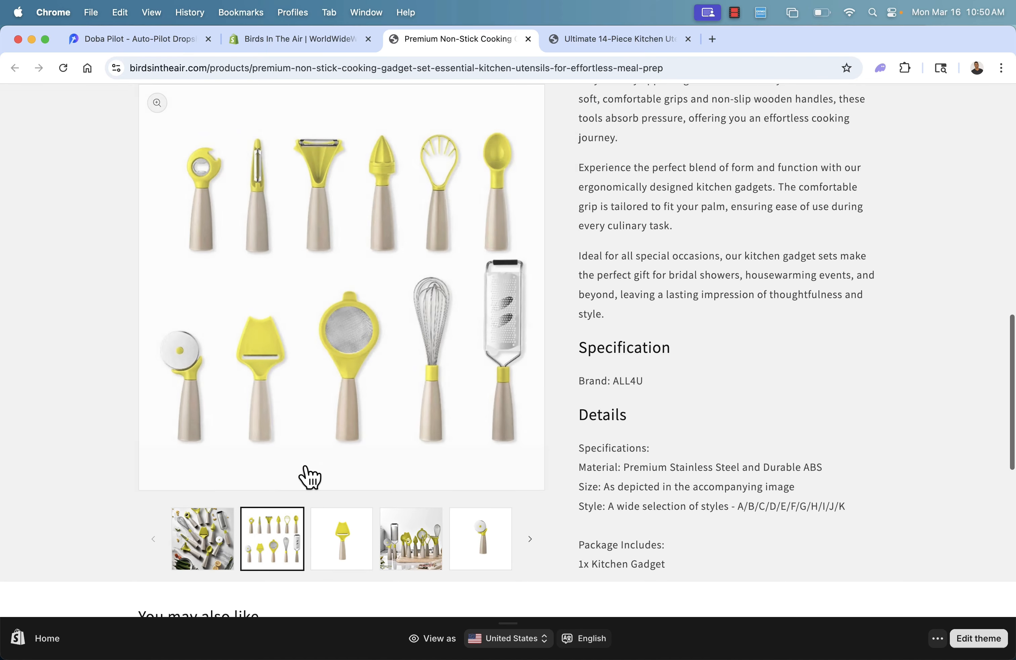
{"action": "left_click", "coordinate": [332, 584]}
{"action": "left_click", "coordinate": [402, 568]}
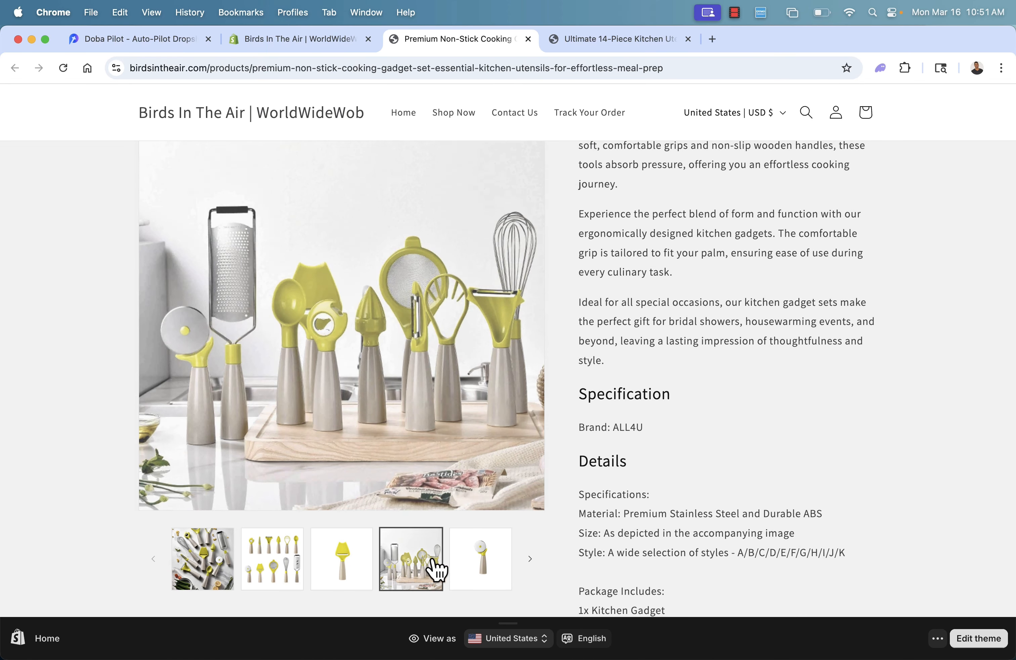
{"action": "left_click", "coordinate": [453, 572]}
{"action": "scroll", "coordinate": [558, 405], "scroll_direction": "up", "scroll_amount": 5}
{"action": "scroll", "coordinate": [558, 405], "scroll_direction": "up", "scroll_amount": 6}
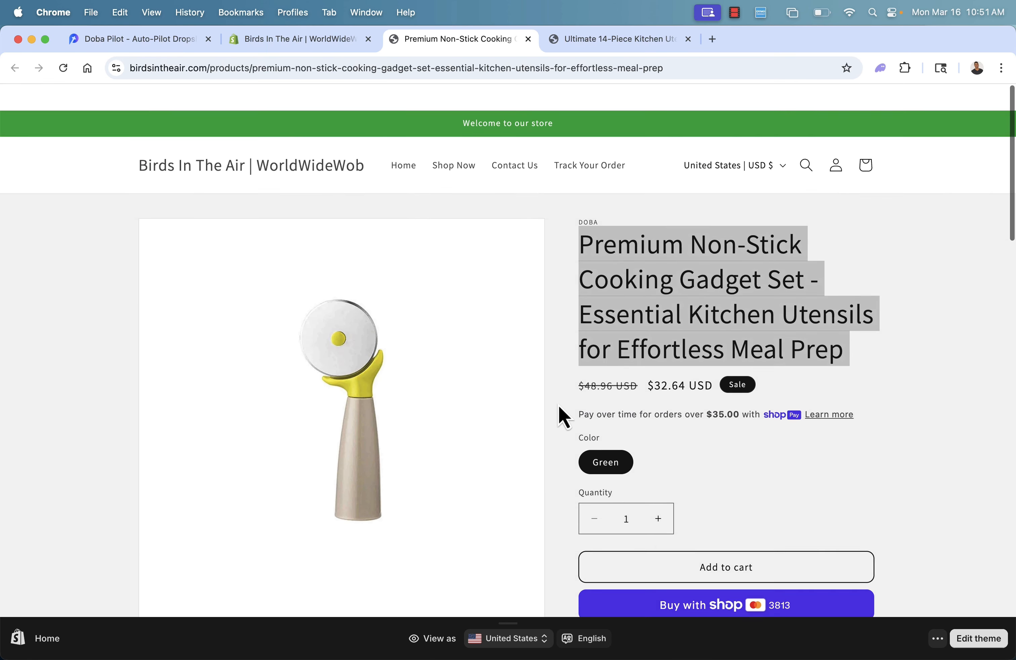
{"action": "left_click", "coordinate": [603, 303]}
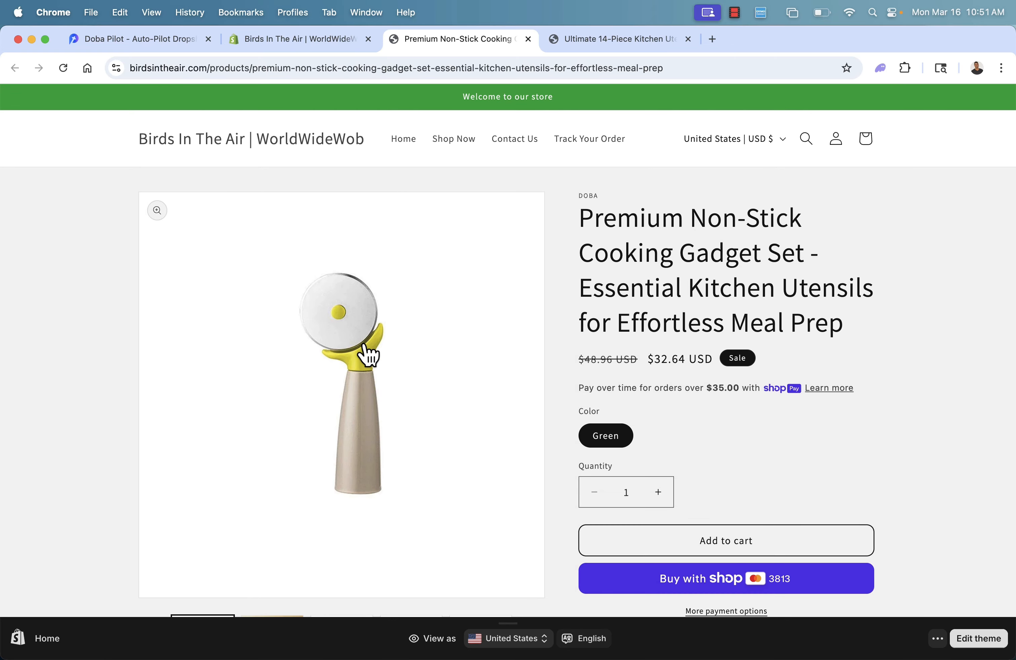
{"action": "scroll", "coordinate": [369, 352], "scroll_direction": "down", "scroll_amount": 3}
{"action": "scroll", "coordinate": [368, 355], "scroll_direction": "up", "scroll_amount": 2}
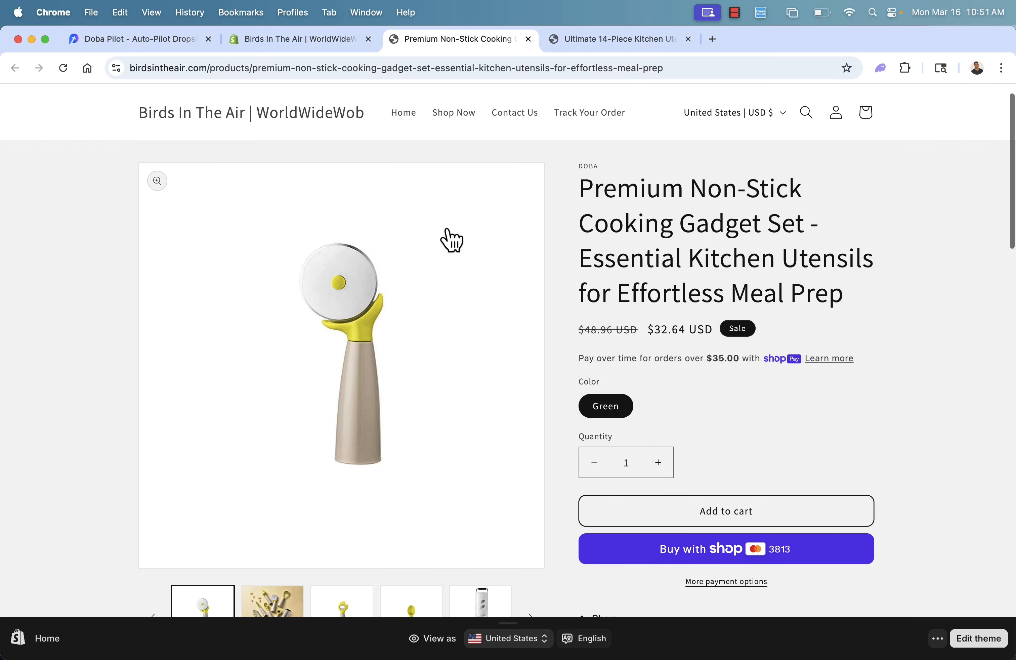
Review the optimized title, compare-at price and sale price on the Ultimate 14-Piece Kitchen Utensils Set's storefront page
{"action": "left_click", "coordinate": [597, 45]}
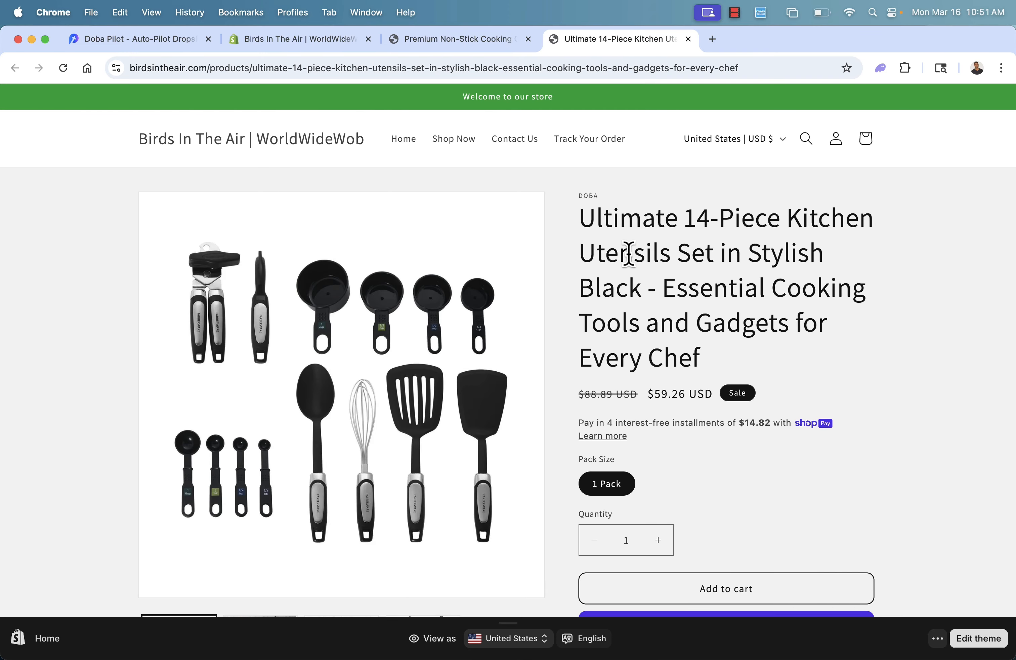
{"action": "scroll", "coordinate": [641, 246], "scroll_direction": "down", "scroll_amount": 2}
{"action": "triple_click", "coordinate": [642, 241]}
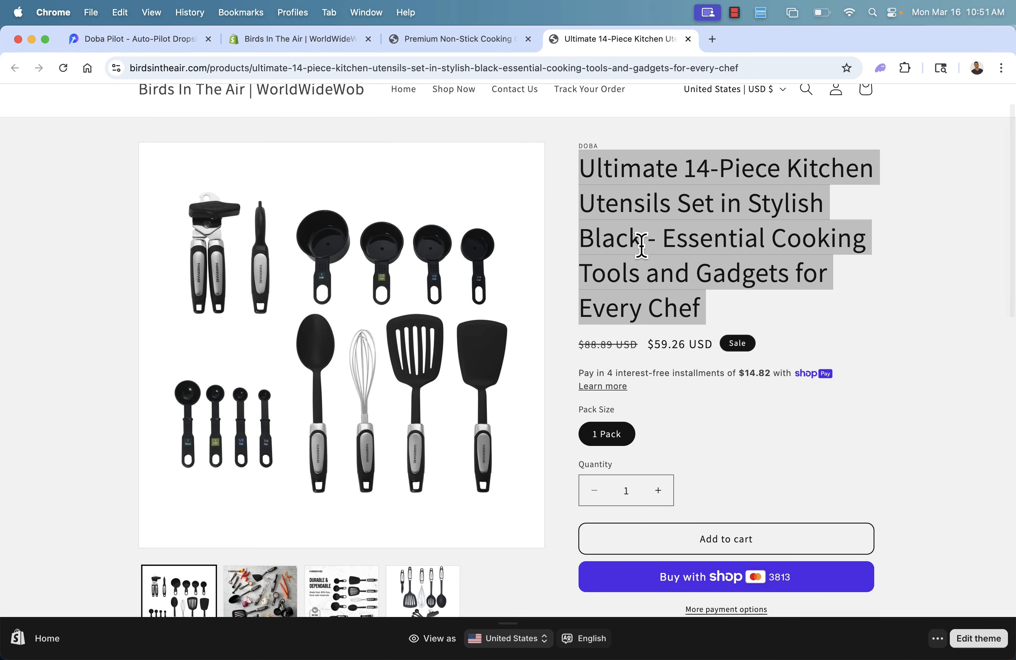
{"action": "left_click_drag", "start_coordinate": [586, 346], "coordinate": [625, 346]}
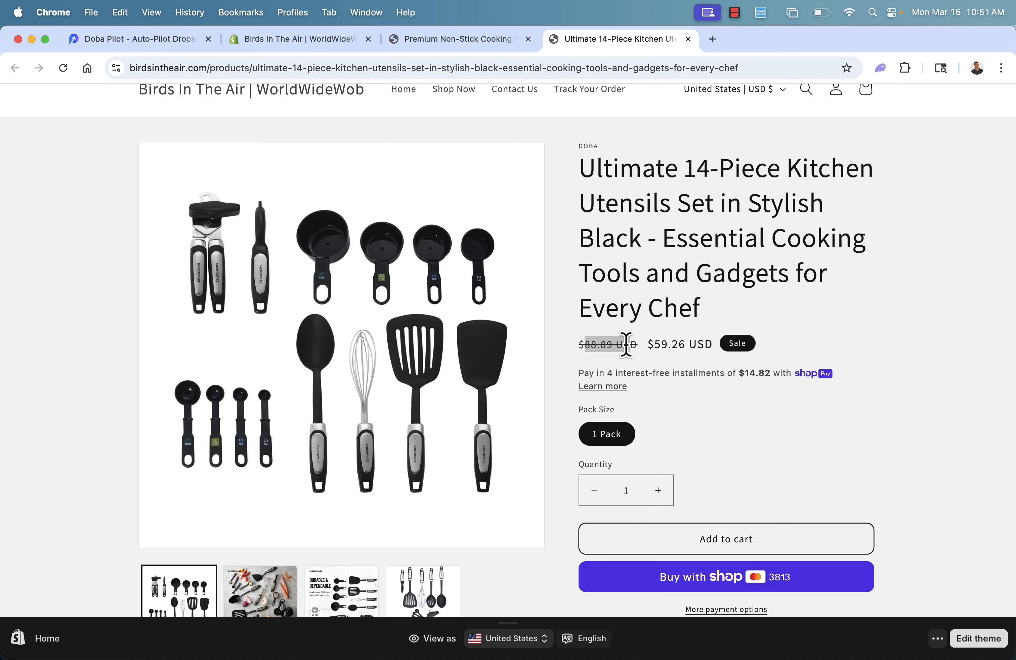
{"action": "left_click", "coordinate": [626, 346]}
{"action": "triple_click", "coordinate": [672, 345]}
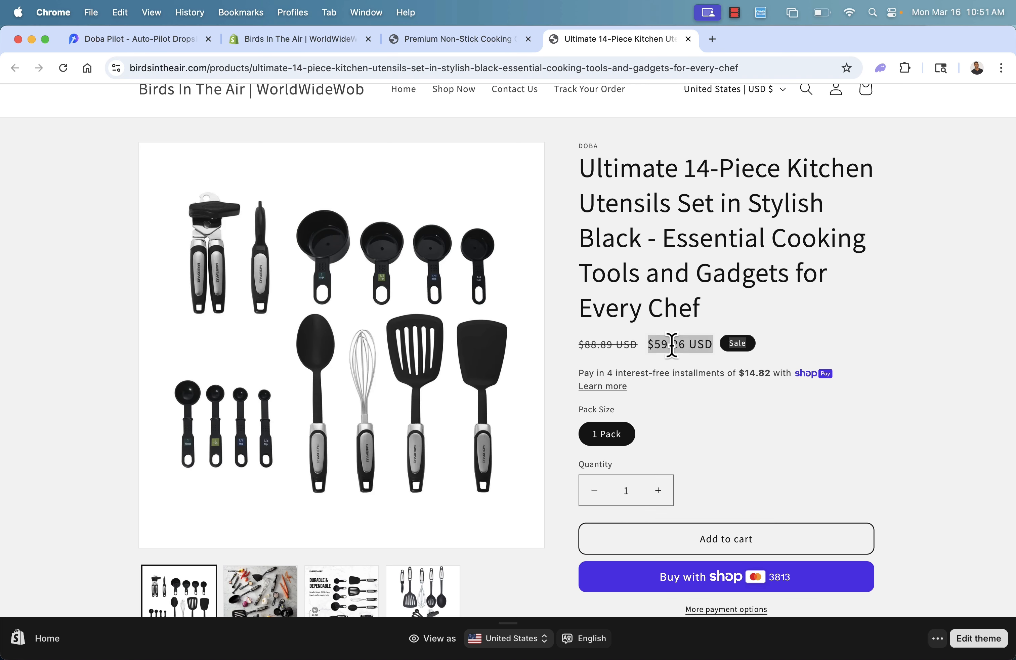
{"action": "left_click", "coordinate": [672, 345]}
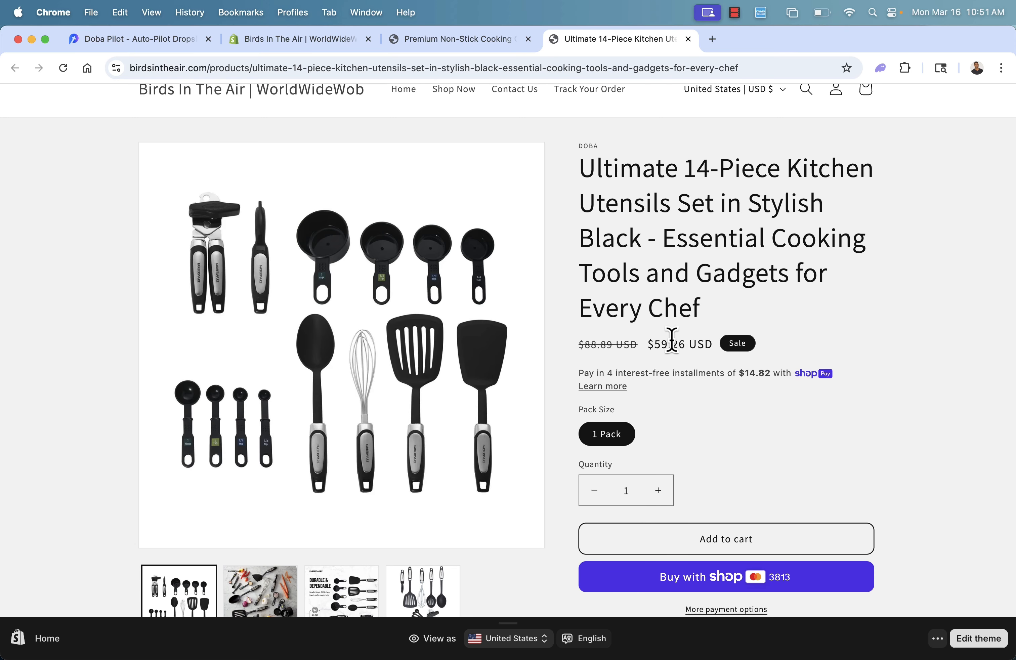
Read through the 14-piece utensil set's product description, and switch back to the Doba Pilot conversation
{"action": "scroll", "coordinate": [671, 340], "scroll_direction": "down", "scroll_amount": 15}
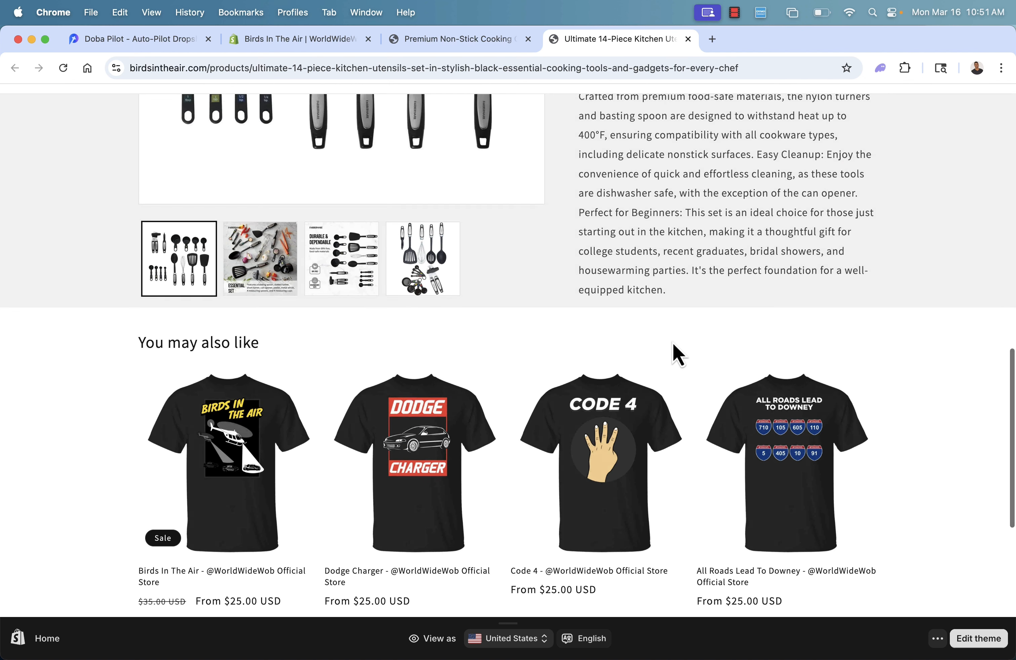
{"action": "scroll", "coordinate": [673, 343], "scroll_direction": "up", "scroll_amount": 8}
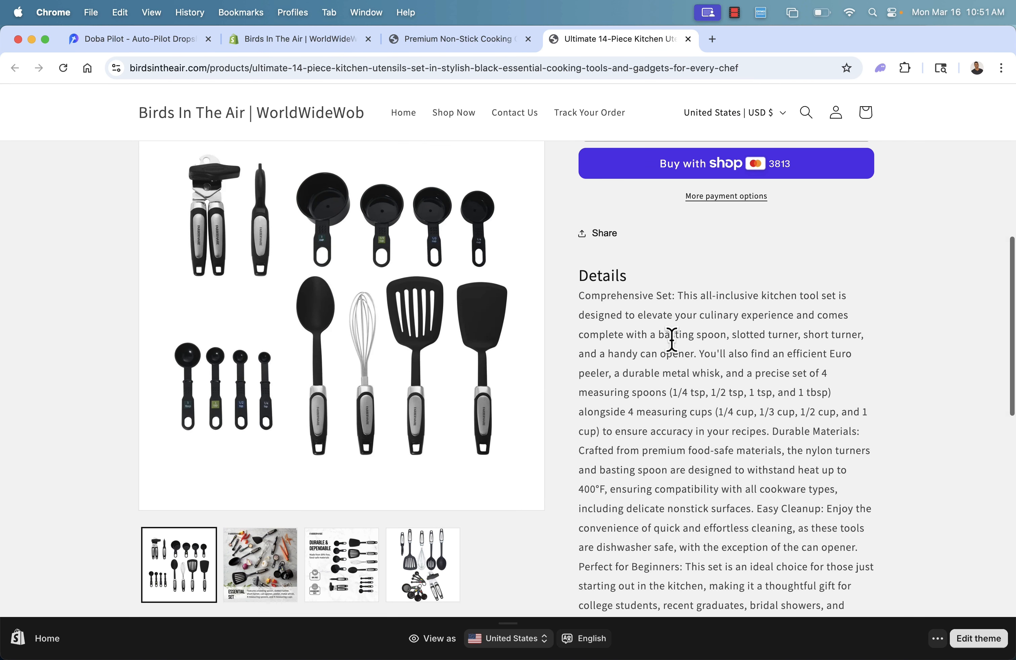
{"action": "scroll", "coordinate": [651, 483], "scroll_direction": "up", "scroll_amount": 10}
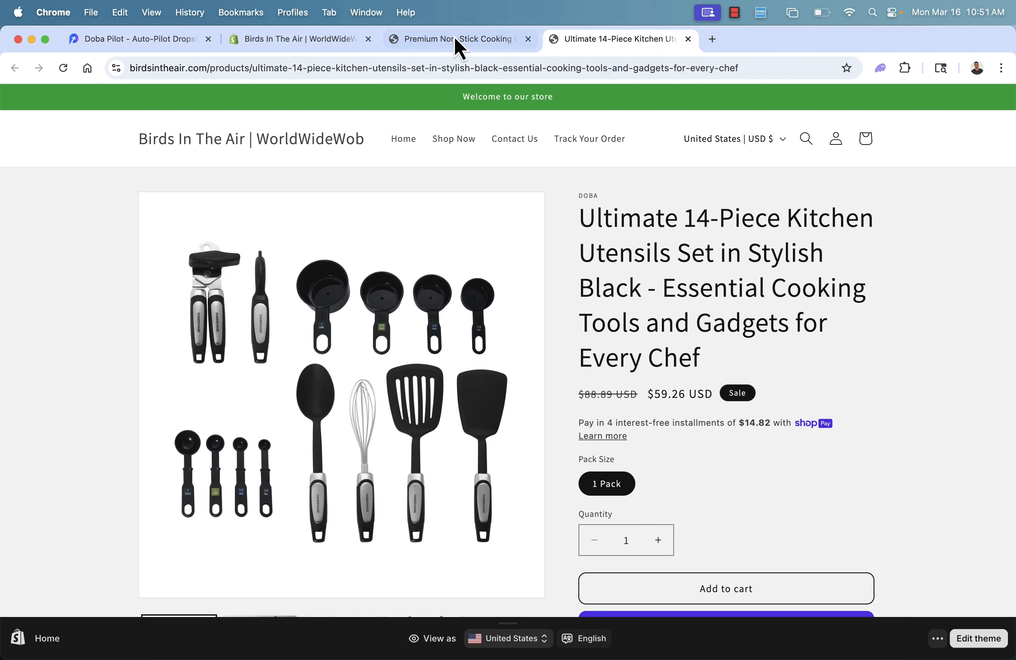
{"action": "left_click", "coordinate": [79, 48]}
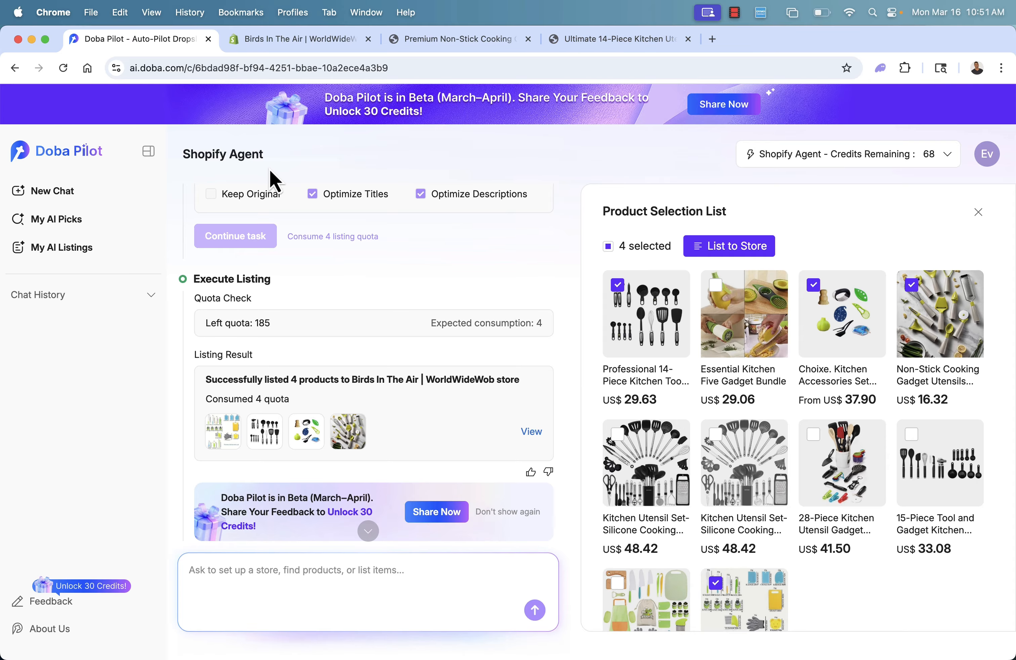
Return to Doba Pilot's start page and load the Store Setup quick helper's prompt for listing 10 best-selling products
{"action": "scroll", "coordinate": [282, 390], "scroll_direction": "up", "scroll_amount": 10}
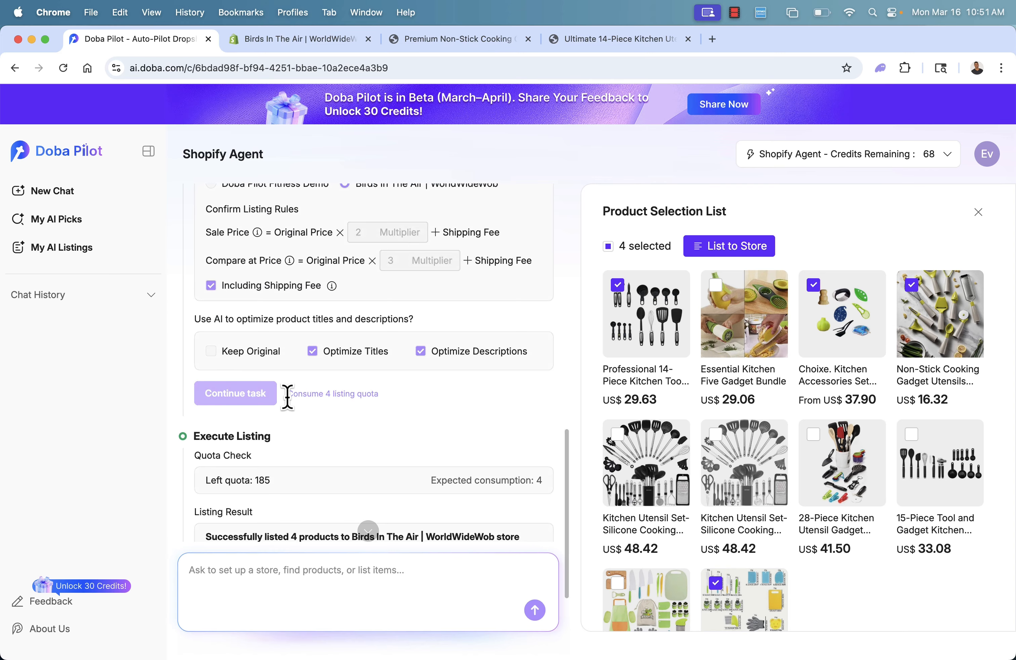
{"action": "left_click", "coordinate": [81, 151]}
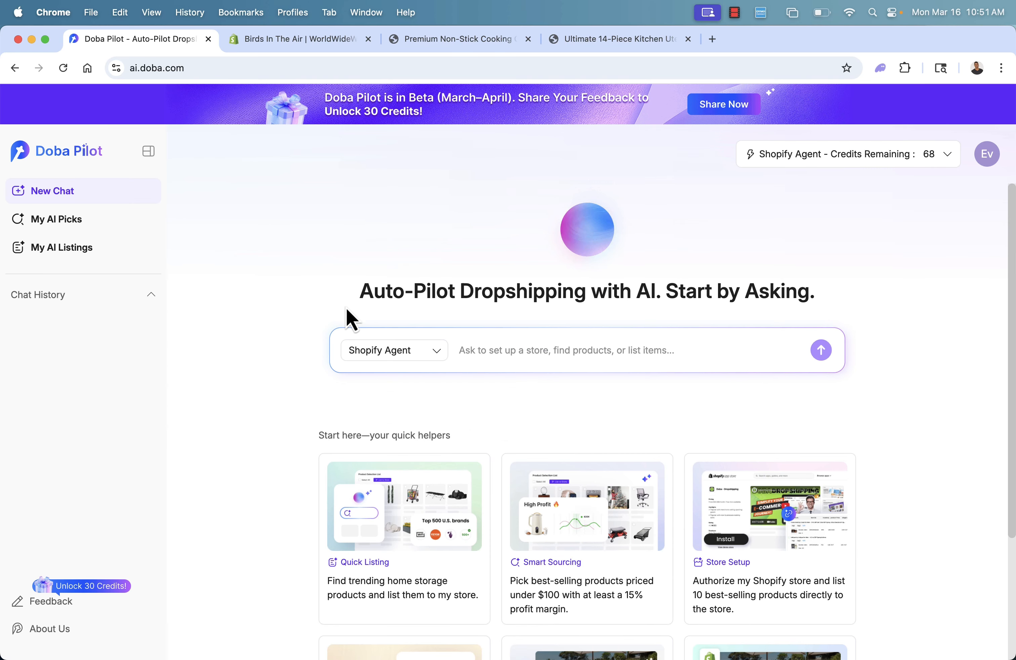
{"action": "scroll", "coordinate": [362, 317], "scroll_direction": "down", "scroll_amount": 3}
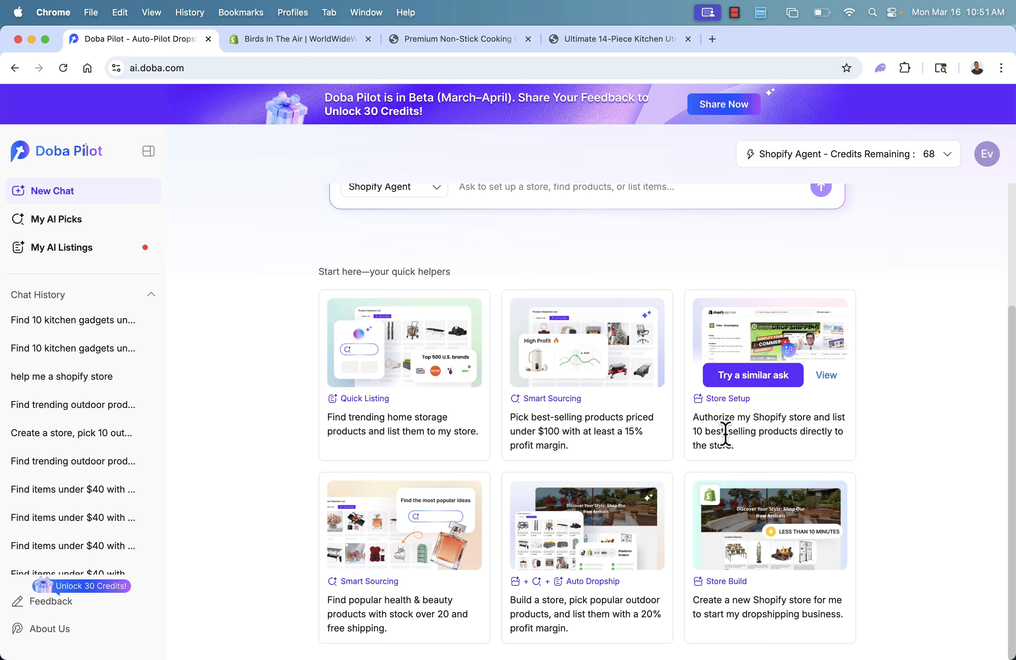
{"action": "left_click", "coordinate": [763, 376]}
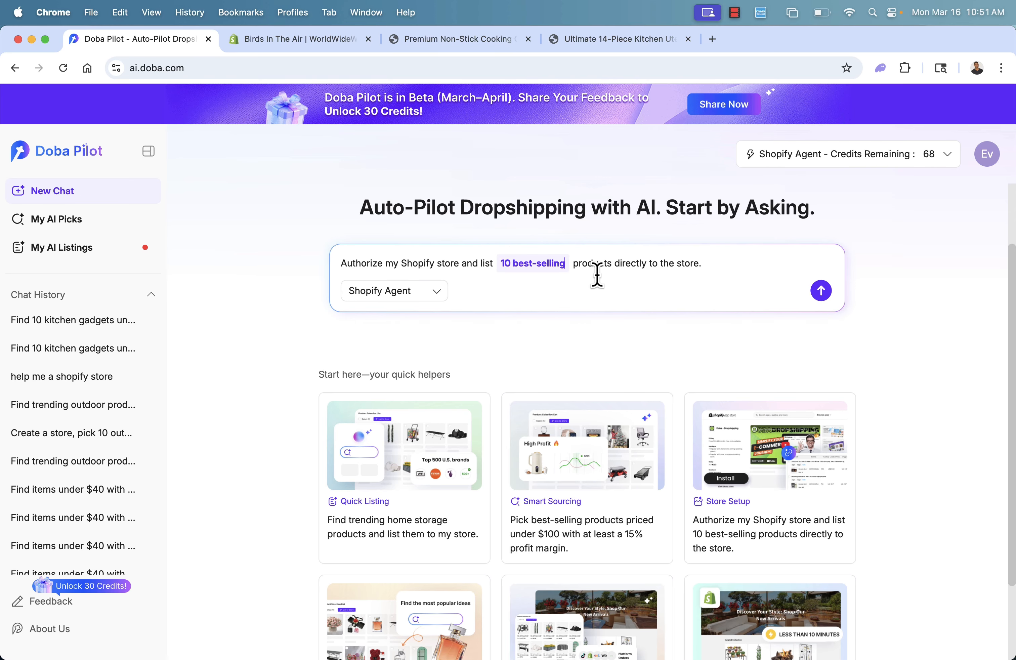
{"action": "scroll", "coordinate": [595, 274], "scroll_direction": "down", "scroll_amount": 3}
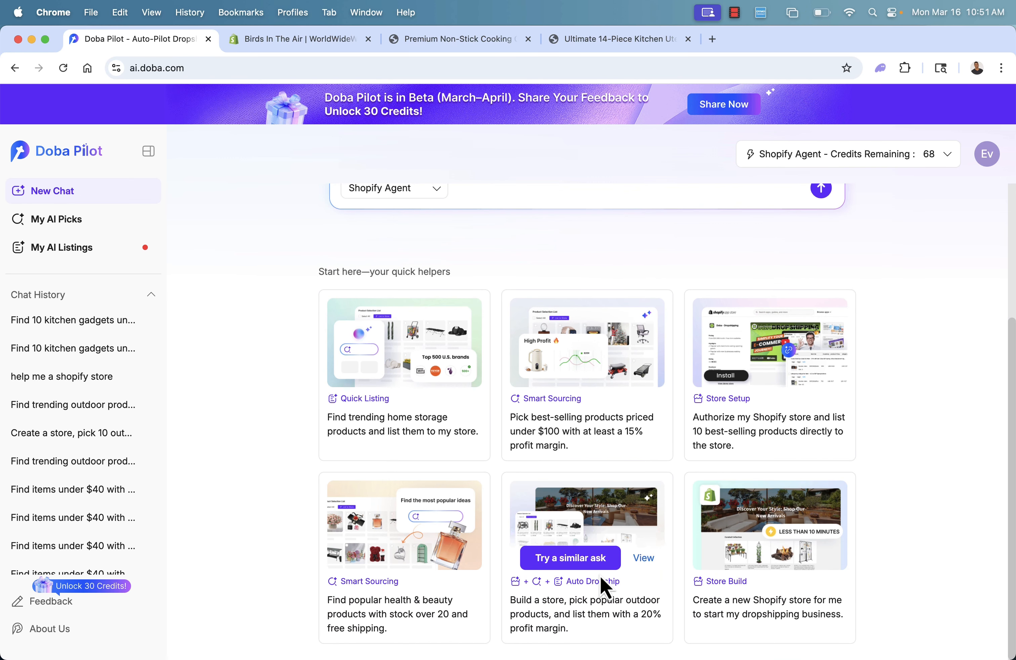
Load the Smart Sourcing quick helper's prompt for popular health & beauty products with stock over 20 and free shipping
{"action": "left_click", "coordinate": [371, 565]}
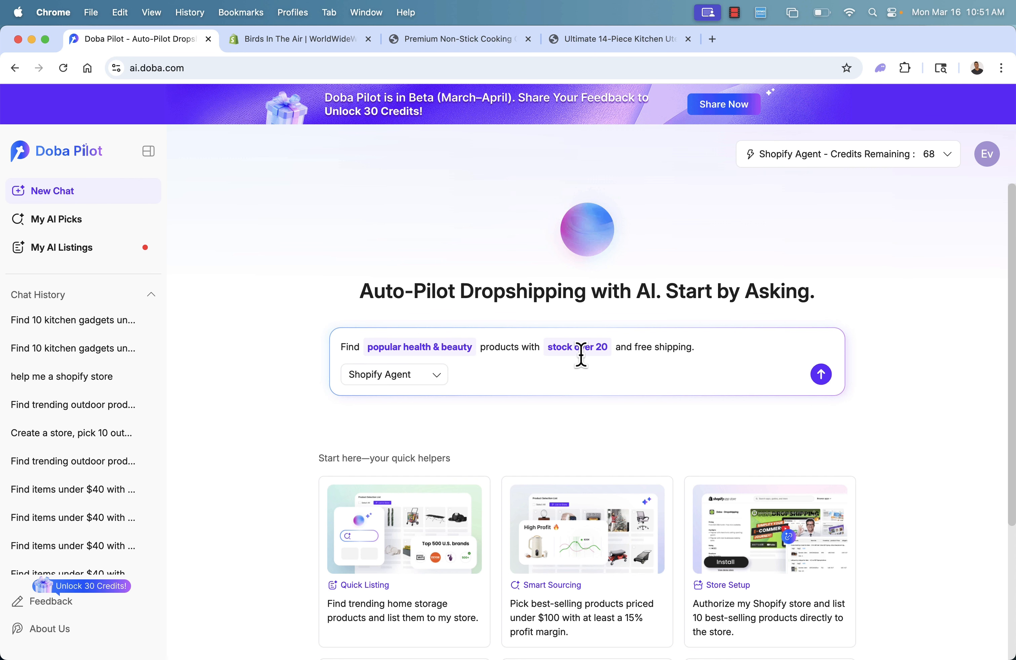
{"action": "scroll", "coordinate": [596, 358], "scroll_direction": "down", "scroll_amount": 1}
{"action": "scroll", "coordinate": [595, 357], "scroll_direction": "down", "scroll_amount": 3}
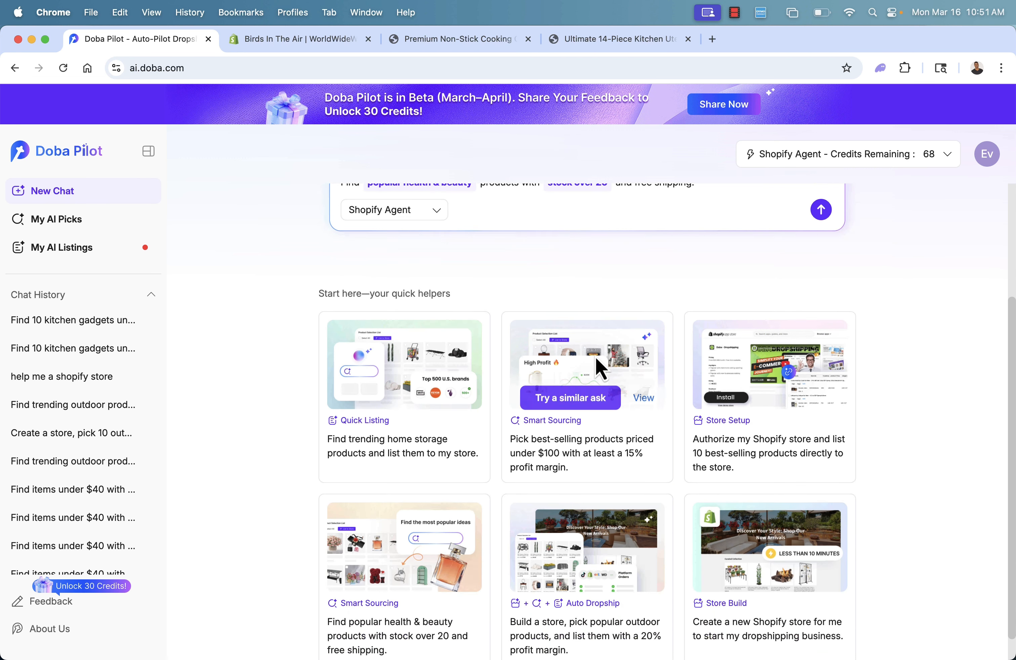
{"action": "scroll", "coordinate": [595, 358], "scroll_direction": "up", "scroll_amount": 4}
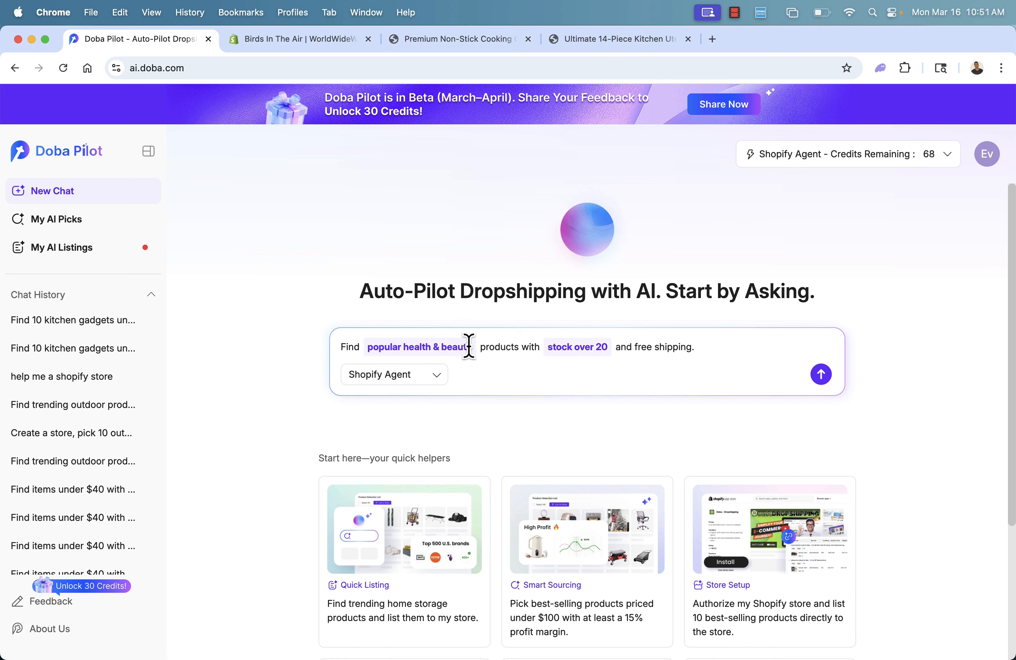
Replace "popular health & beauty" with "kids clothing" in the prompt and submit it to the Shopify Agent
{"action": "left_click_drag", "start_coordinate": [473, 346], "coordinate": [368, 346]}
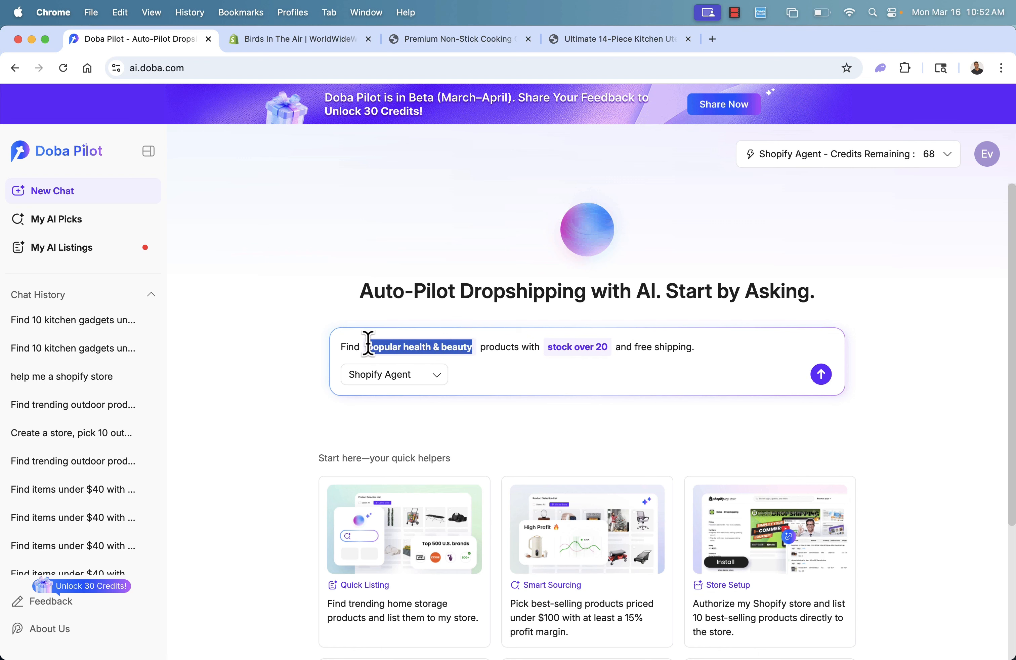
{"action": "key", "text": "BackSpace"}
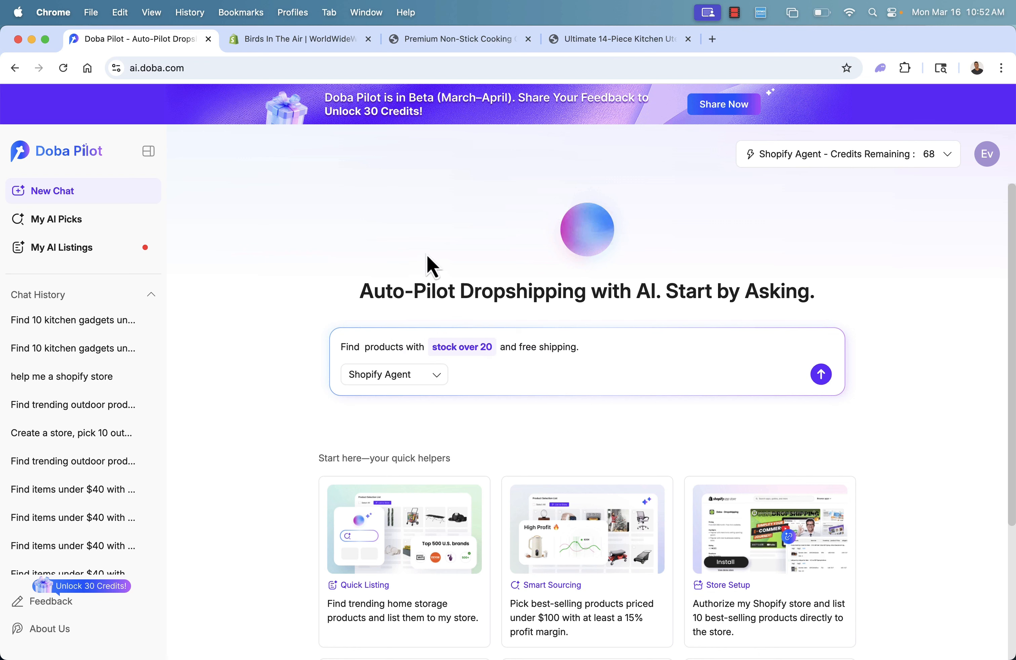
{"action": "type", "text": "kids clothing"}
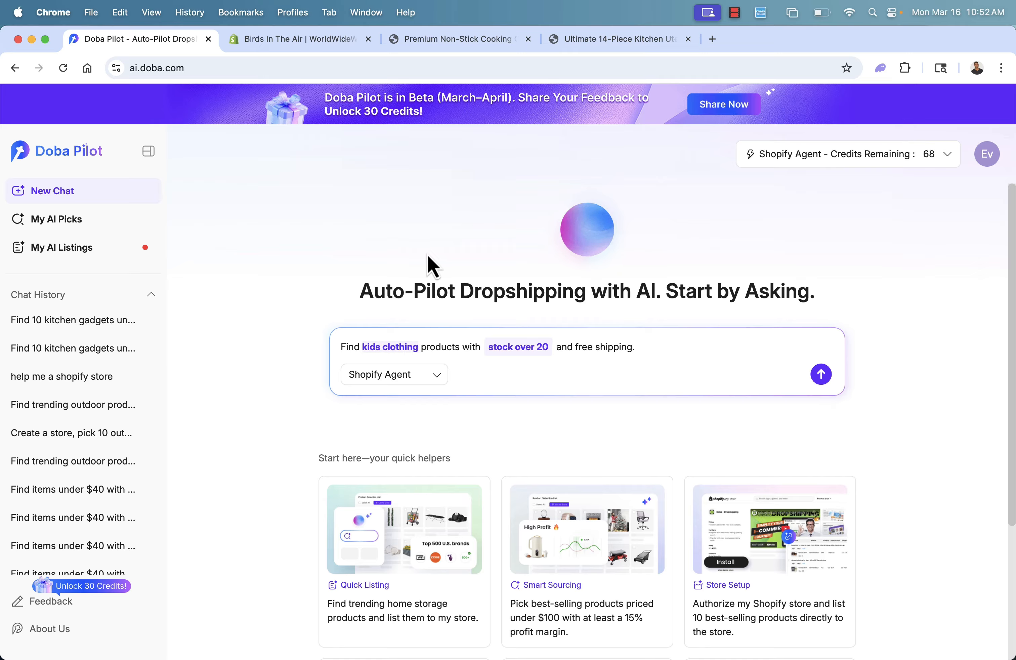
{"action": "left_click", "coordinate": [821, 374]}
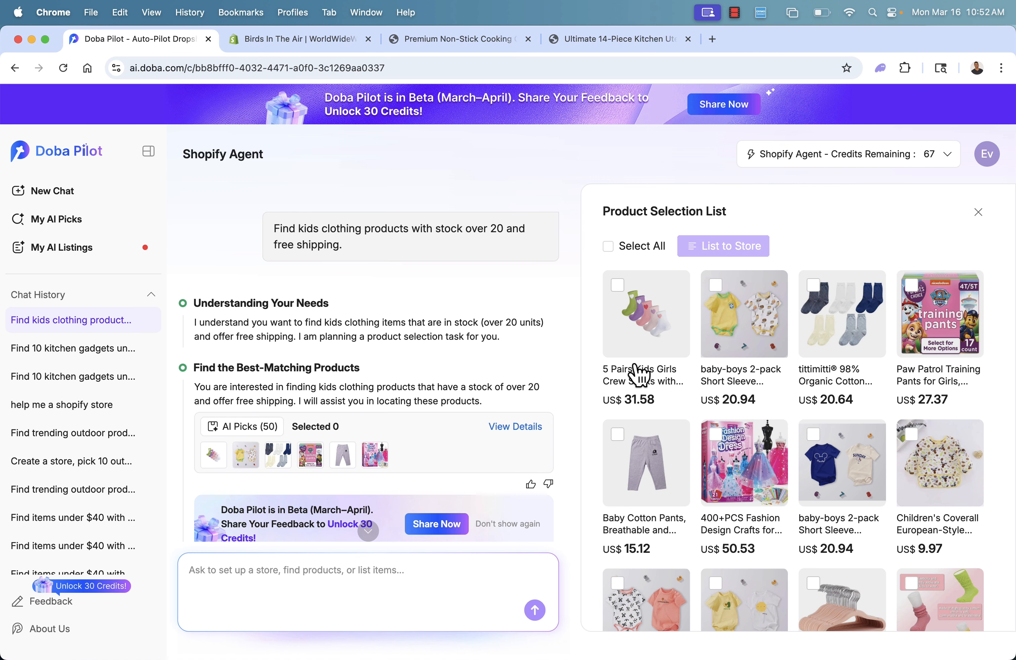
Browse the kids clothing picks and check the shipping warehouse details of the Tipi Toe Kids Boys 20 Pairs socks
{"action": "scroll", "coordinate": [690, 397], "scroll_direction": "down", "scroll_amount": 10}
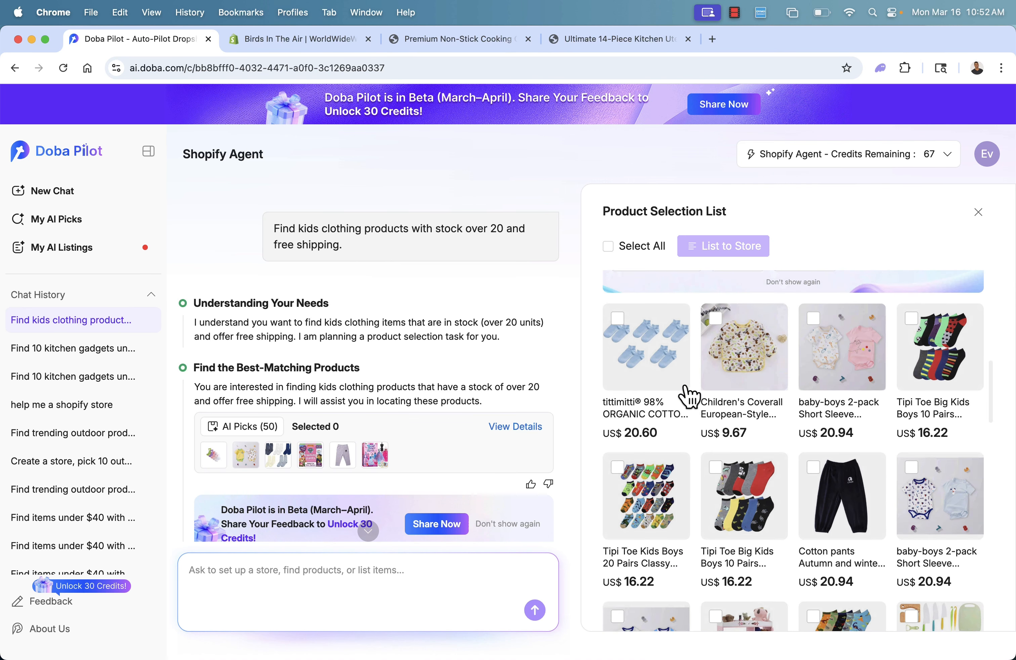
{"action": "left_click", "coordinate": [671, 482]}
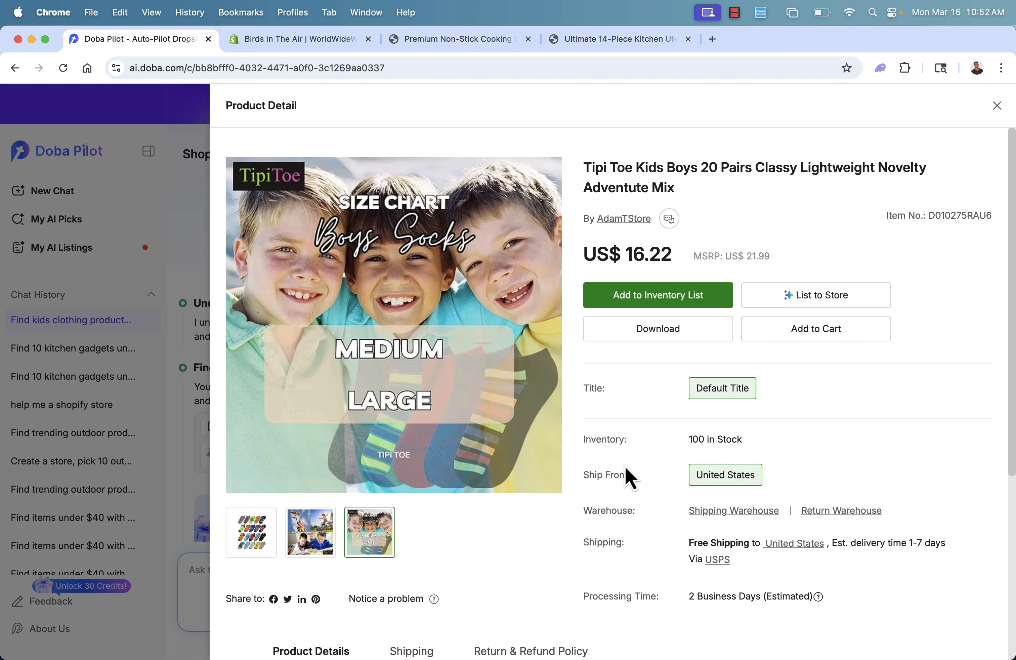
{"action": "mouse_move", "coordinate": [742, 506]}
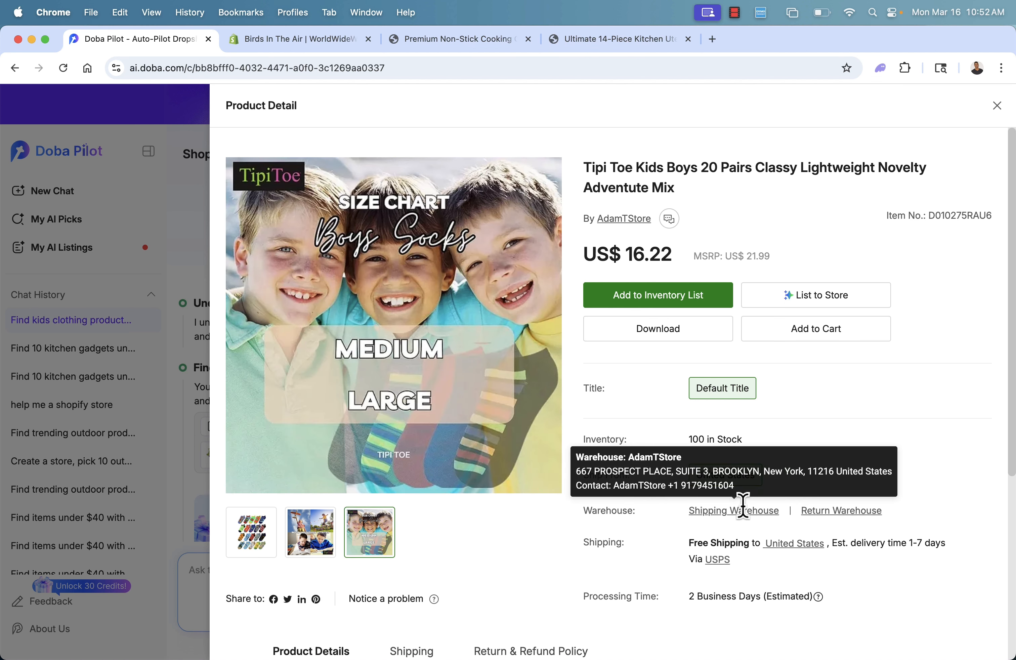
{"action": "left_click", "coordinate": [182, 425]}
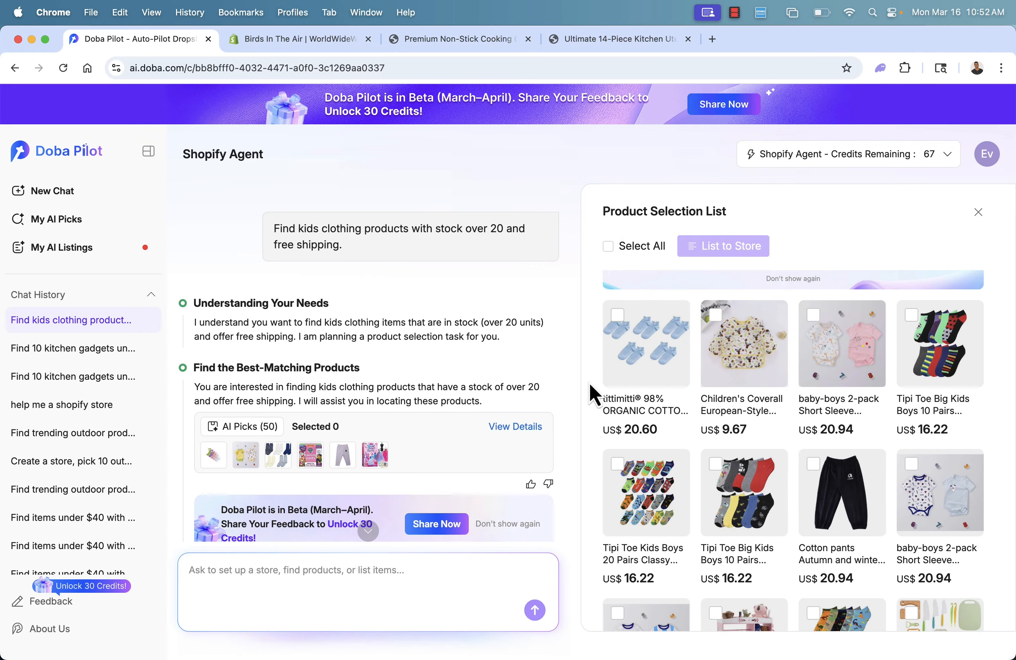
{"action": "scroll", "coordinate": [774, 387], "scroll_direction": "down", "scroll_amount": 9}
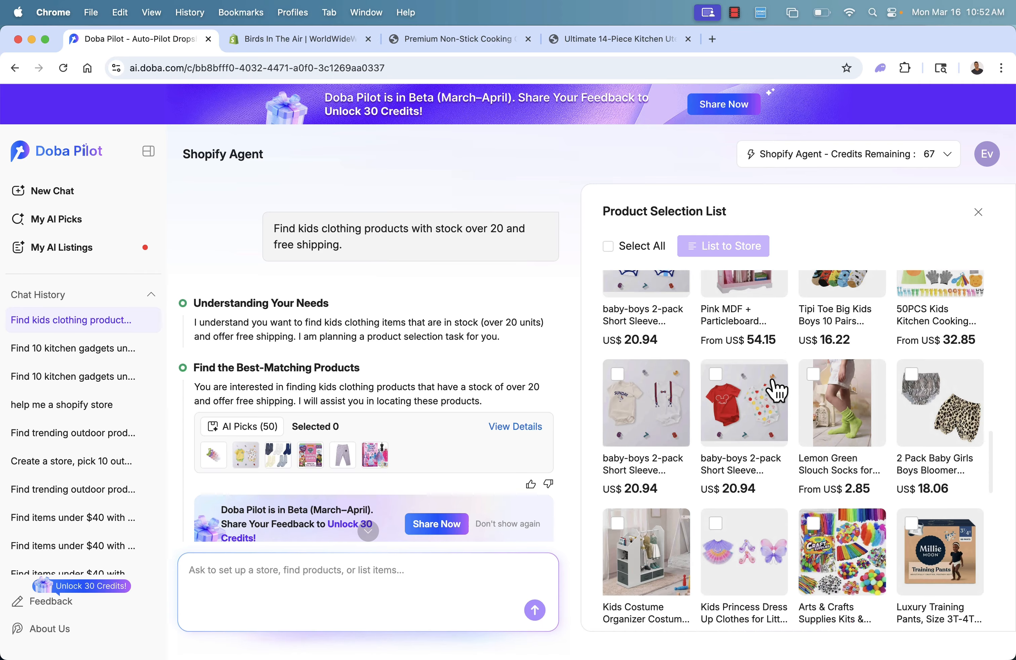
{"action": "scroll", "coordinate": [776, 387], "scroll_direction": "down", "scroll_amount": 3}
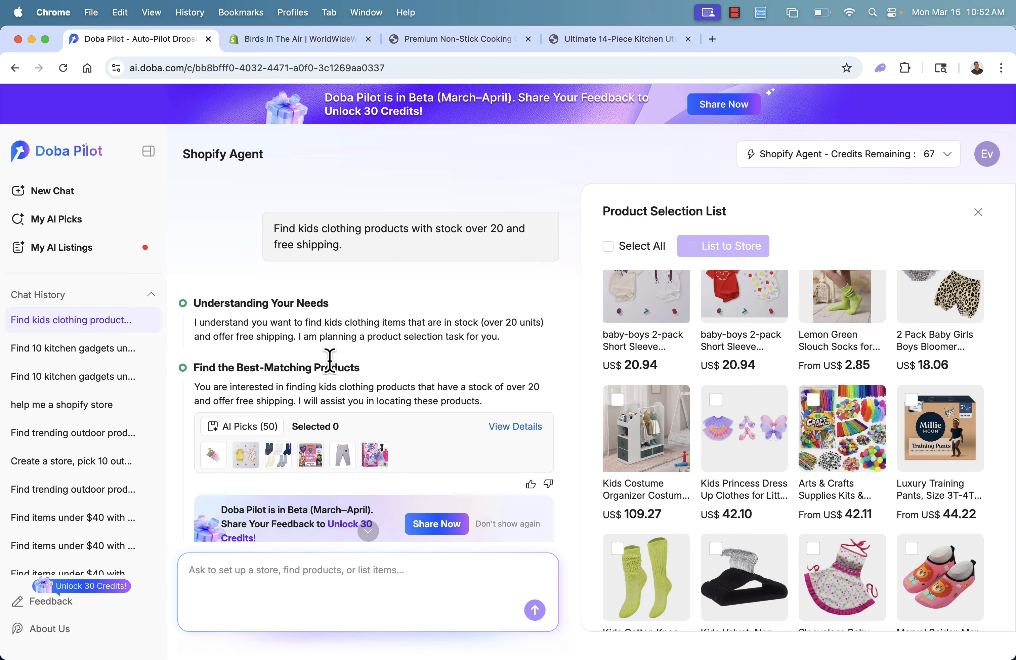
Check the Deluxe 8-Piece Kitchen Accessories Set's storefront page from the Shopify product list, and switch back to Doba Pilot
{"action": "left_click", "coordinate": [242, 40]}
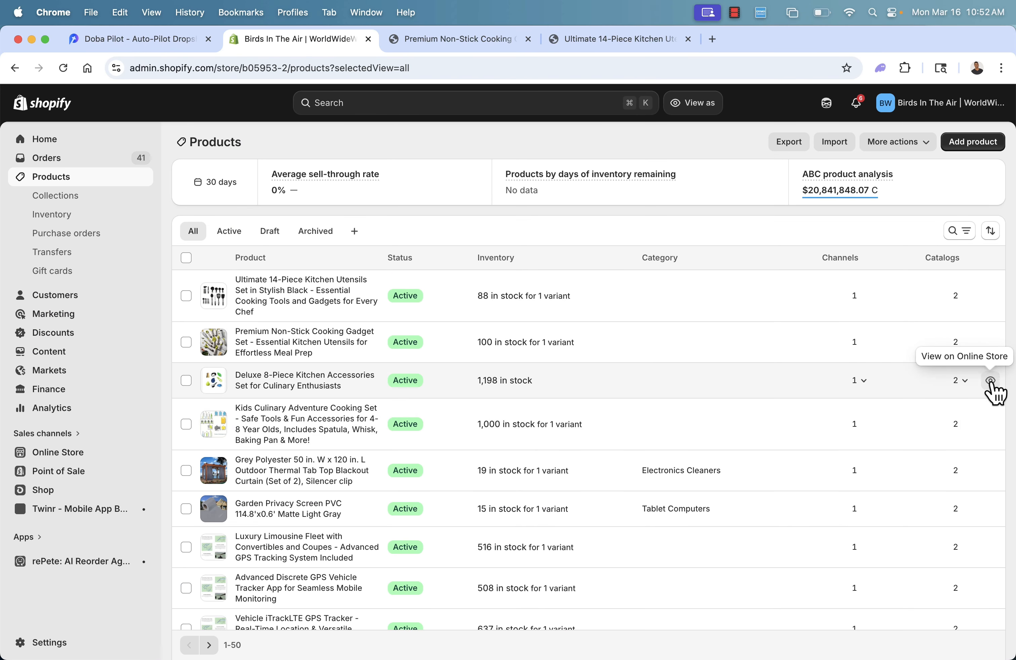
{"action": "left_click", "coordinate": [993, 382]}
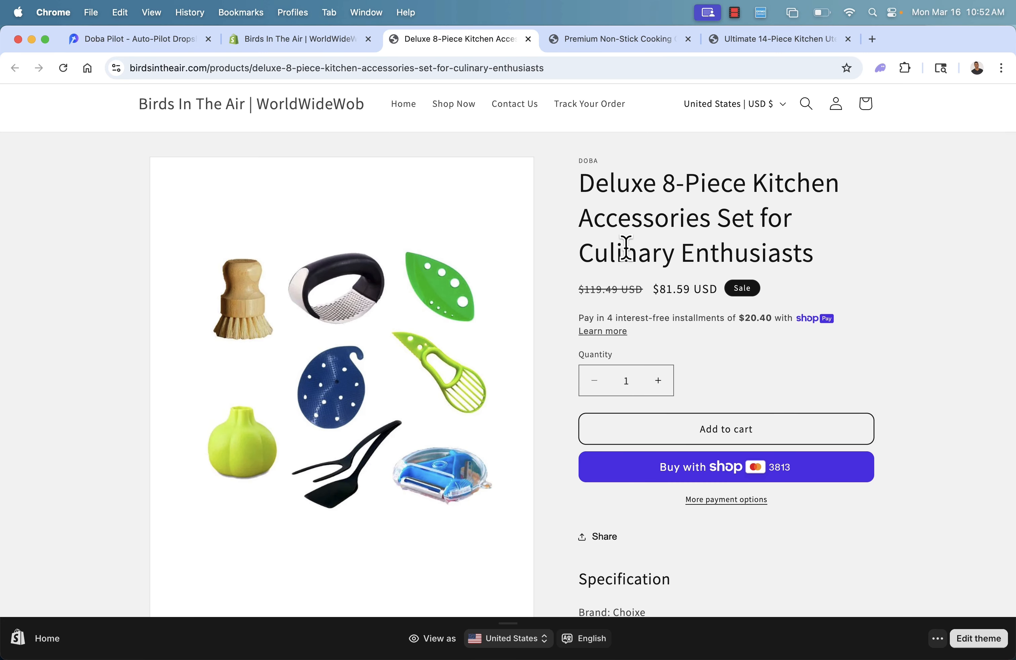
{"action": "left_click", "coordinate": [279, 37]}
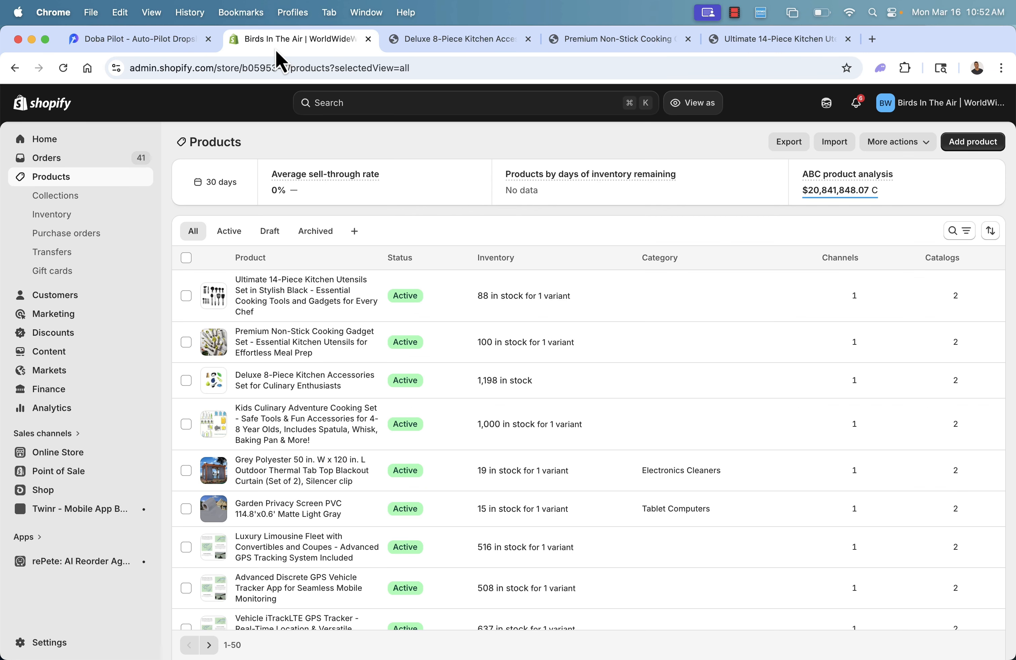
{"action": "left_click", "coordinate": [109, 43]}
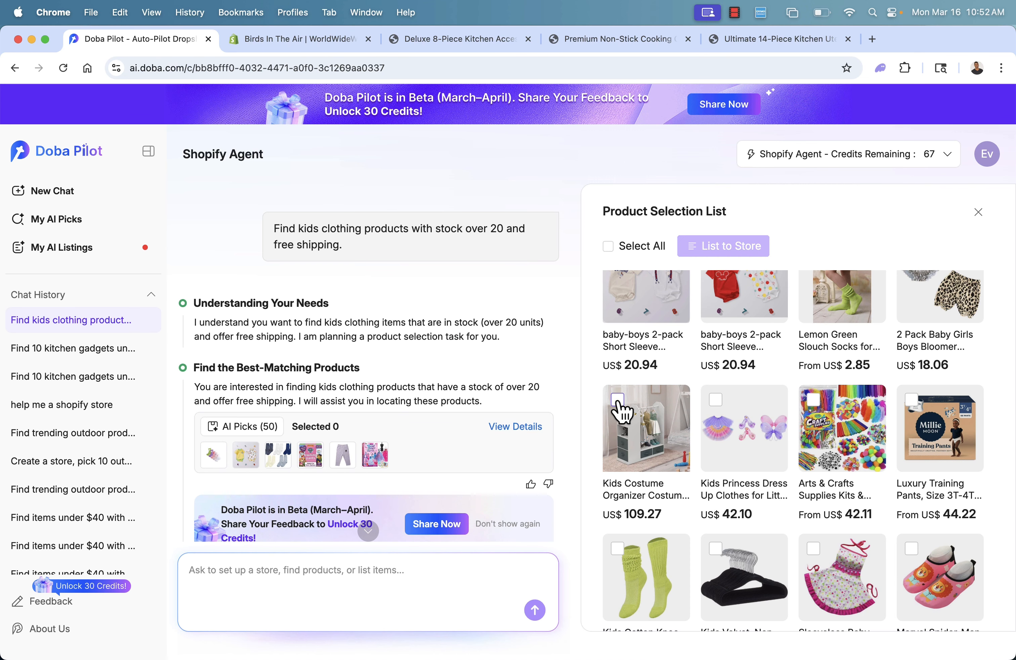
Select the Kids Costume Organizer, Kids Princess Dress Up Clothes and Arts & Crafts Supplies products and start listing them to the store
{"action": "left_click", "coordinate": [617, 399]}
{"action": "left_click", "coordinate": [715, 400]}
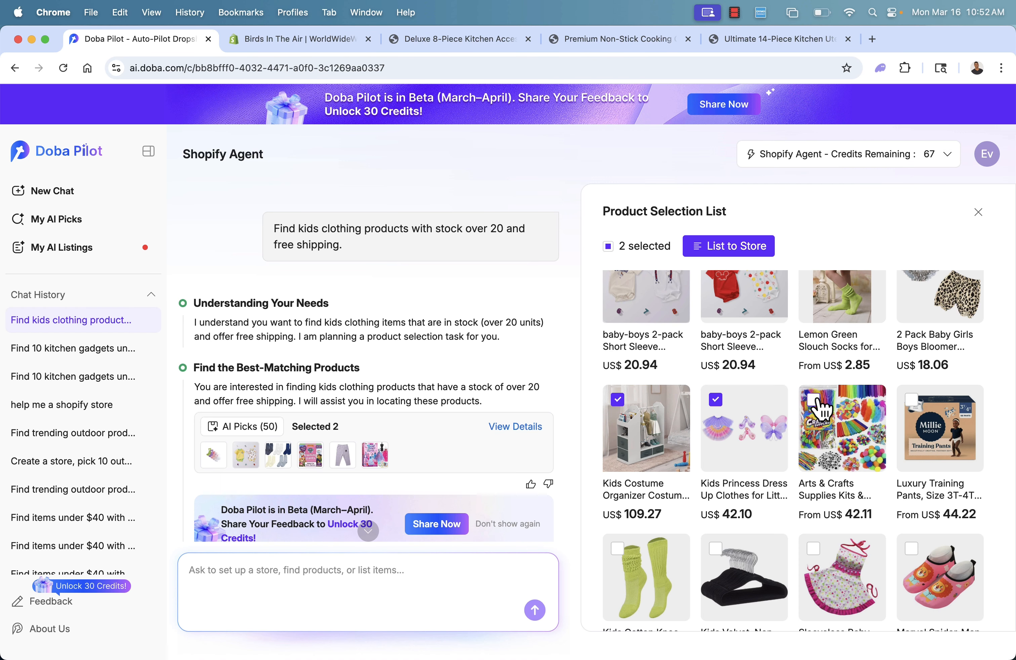
{"action": "left_click", "coordinate": [813, 400]}
{"action": "left_click", "coordinate": [739, 247]}
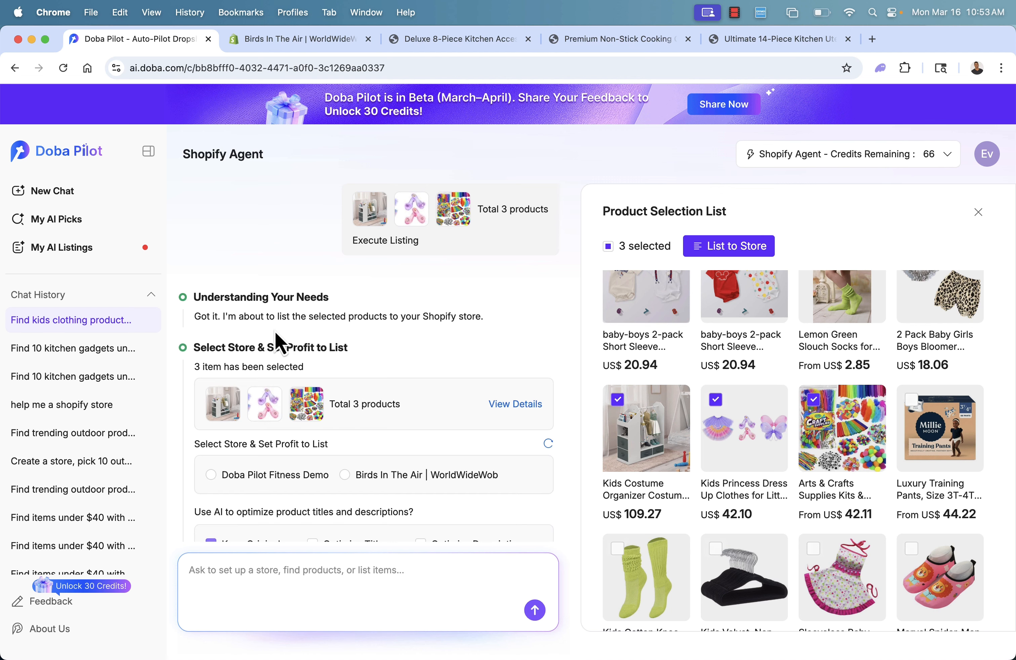
Choose the Birds In The Air | WorldWideWob store and set the sale price multiplier to 2 and compare-at price multiplier to 3
{"action": "scroll", "coordinate": [275, 331], "scroll_direction": "down", "scroll_amount": 3}
{"action": "left_click", "coordinate": [345, 400]}
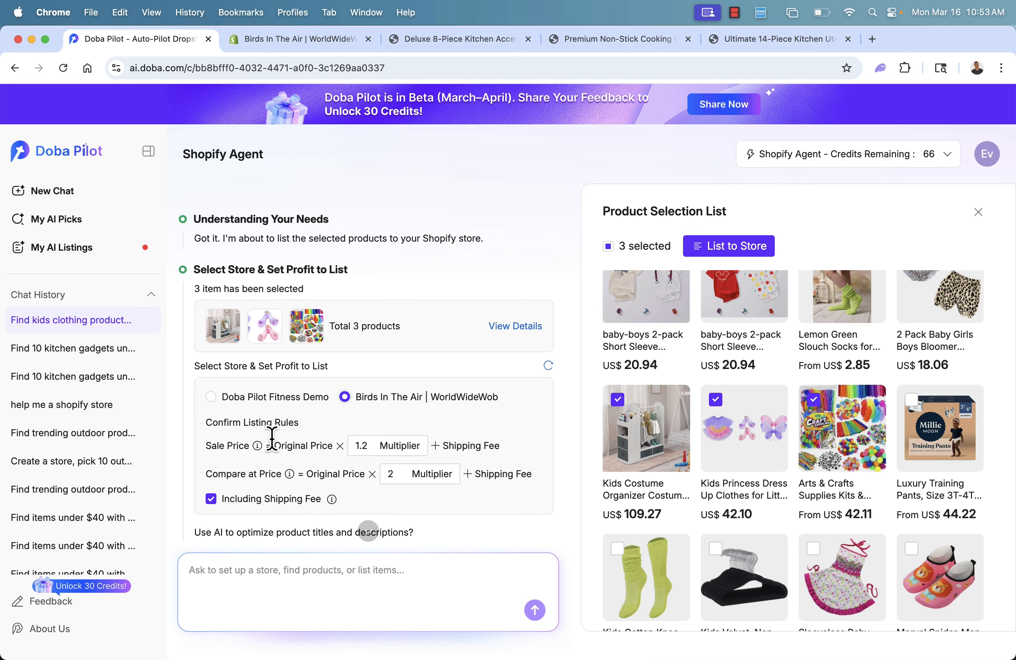
{"action": "scroll", "coordinate": [315, 407], "scroll_direction": "down", "scroll_amount": 3}
{"action": "double_click", "coordinate": [360, 347]}
{"action": "type", "text": "2"}
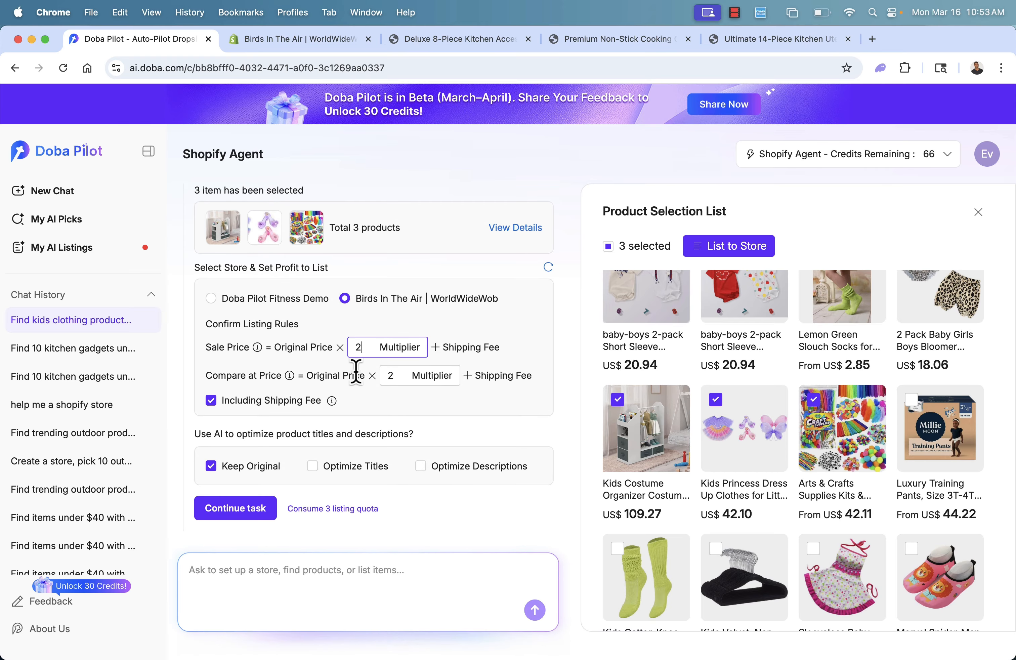
{"action": "double_click", "coordinate": [389, 375]}
{"action": "type", "text": "3"}
Turn off Keep Original, enable Optimize Titles and Optimize Descriptions, and run the listing task for the three products
{"action": "left_click", "coordinate": [211, 466]}
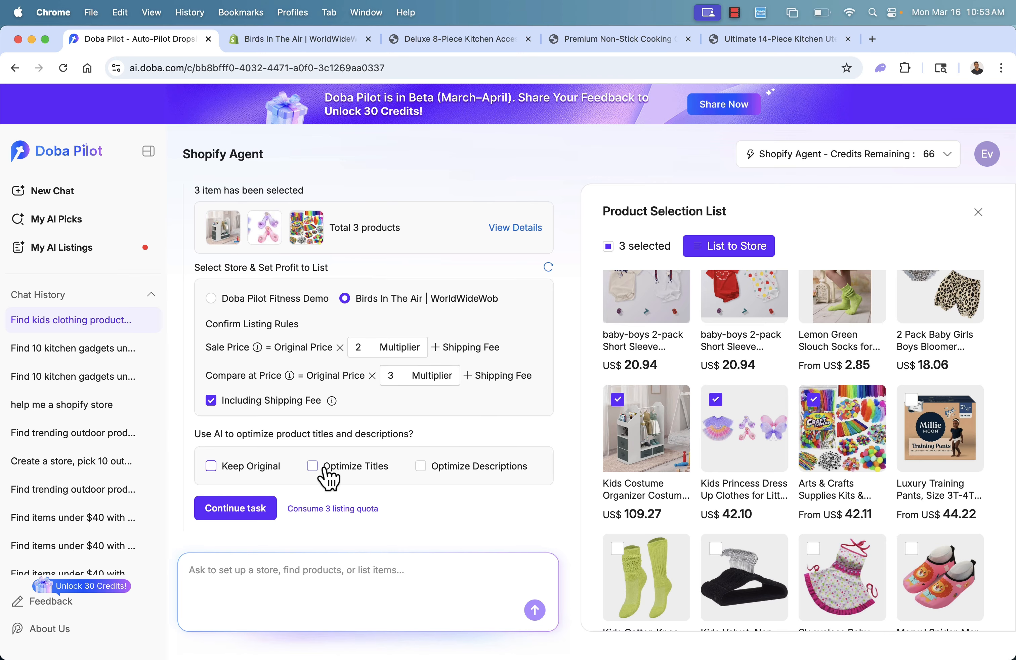
{"action": "left_click", "coordinate": [313, 466]}
{"action": "left_click", "coordinate": [421, 467]}
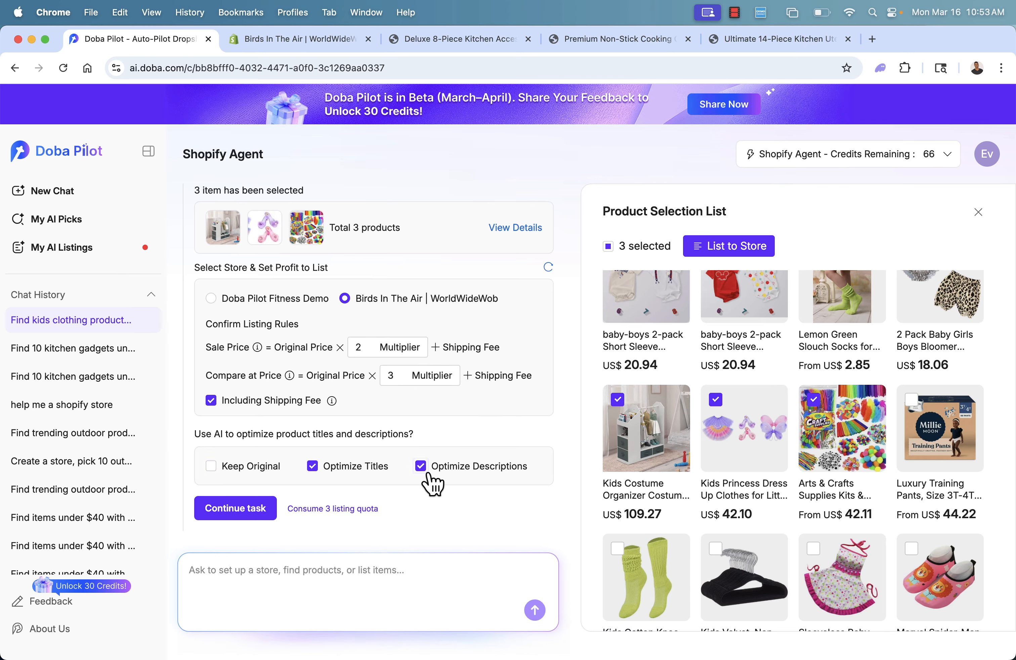
{"action": "left_click", "coordinate": [239, 514]}
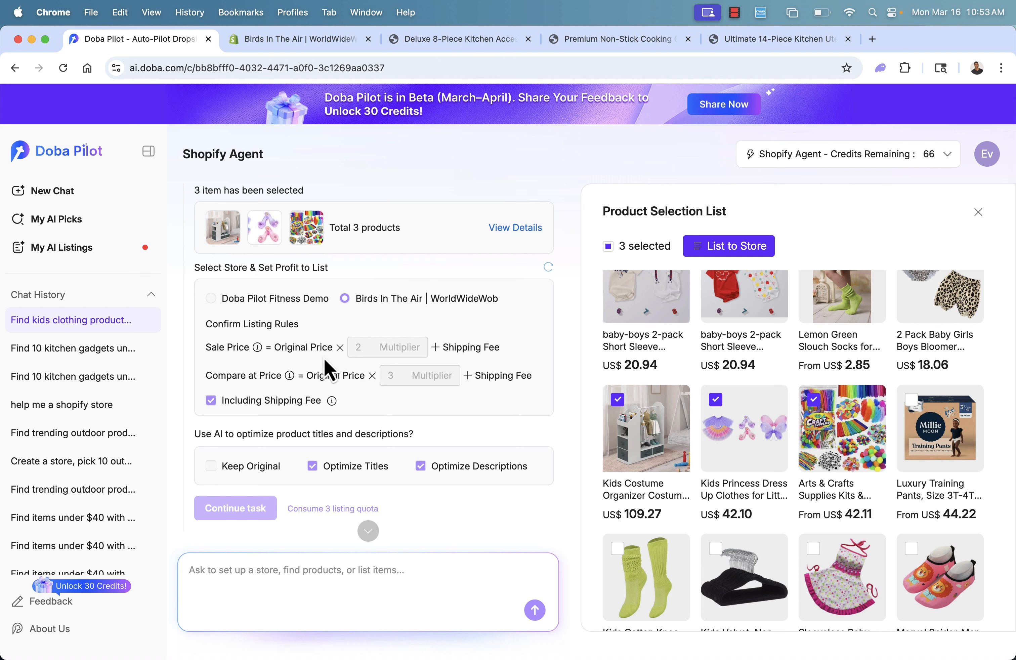
Read the compare-at price explanation and check the progress of the three-product listing task
{"action": "mouse_move", "coordinate": [295, 373]}
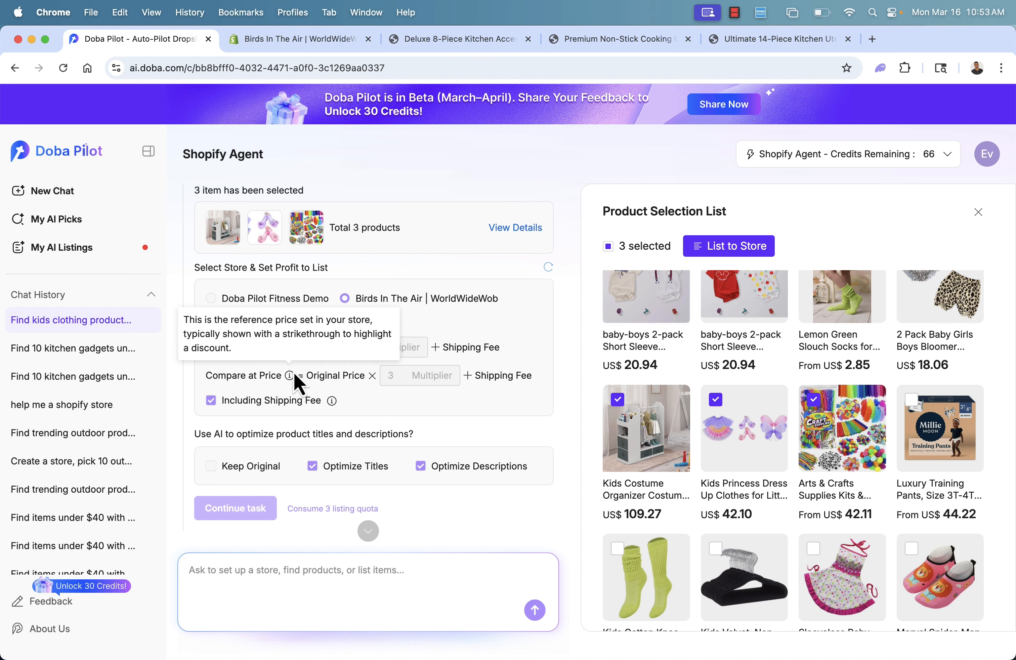
{"action": "scroll", "coordinate": [294, 372], "scroll_direction": "up", "scroll_amount": 1}
{"action": "scroll", "coordinate": [294, 373], "scroll_direction": "down", "scroll_amount": 1}
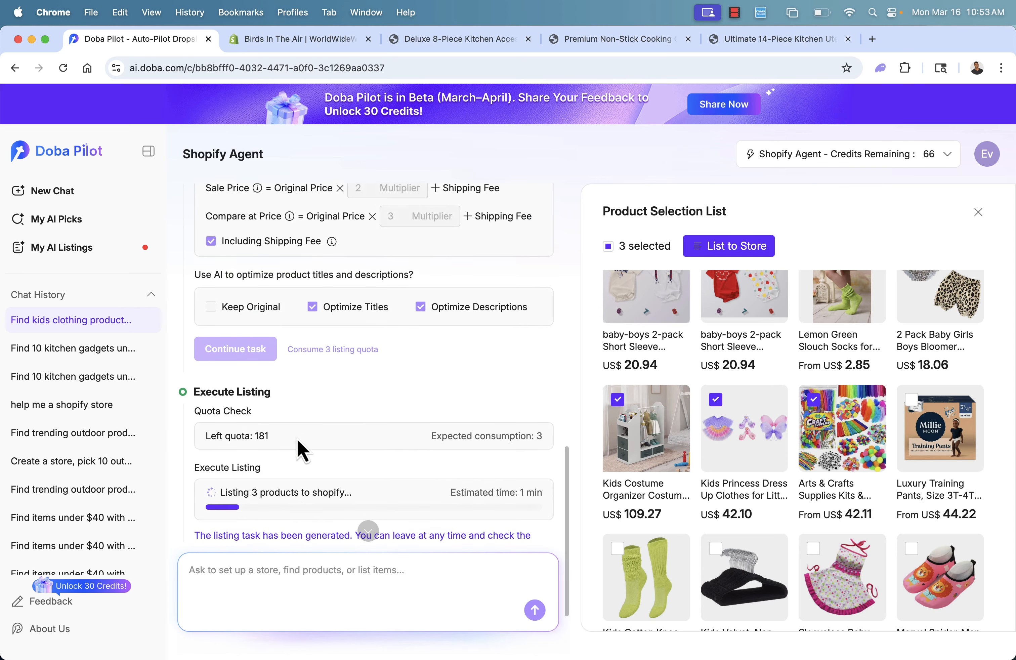
{"action": "scroll", "coordinate": [298, 439], "scroll_direction": "down", "scroll_amount": 2}
{"action": "scroll", "coordinate": [298, 440], "scroll_direction": "up", "scroll_amount": 1}
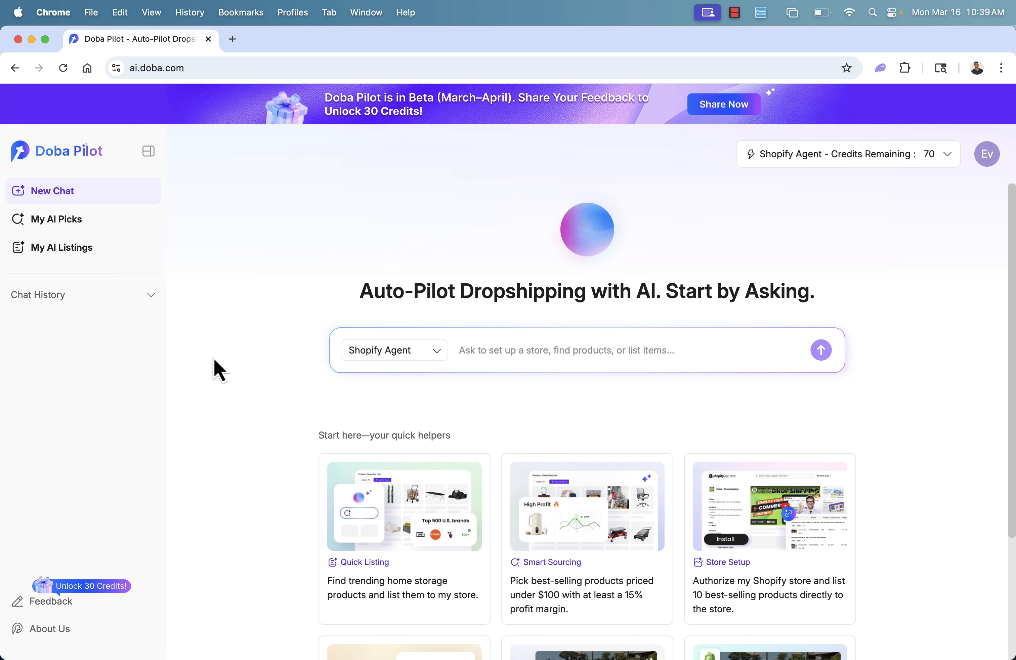
{"action": "scroll", "coordinate": [213, 358], "scroll_direction": "down", "scroll_amount": 5}
{"action": "scroll", "coordinate": [214, 358], "scroll_direction": "up", "scroll_amount": 5}
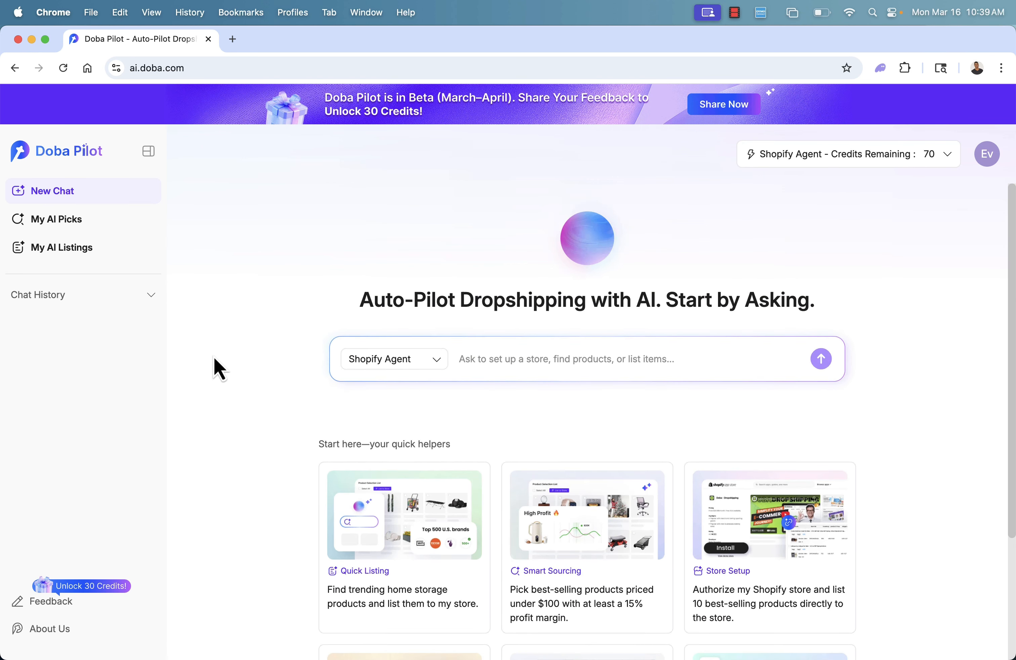